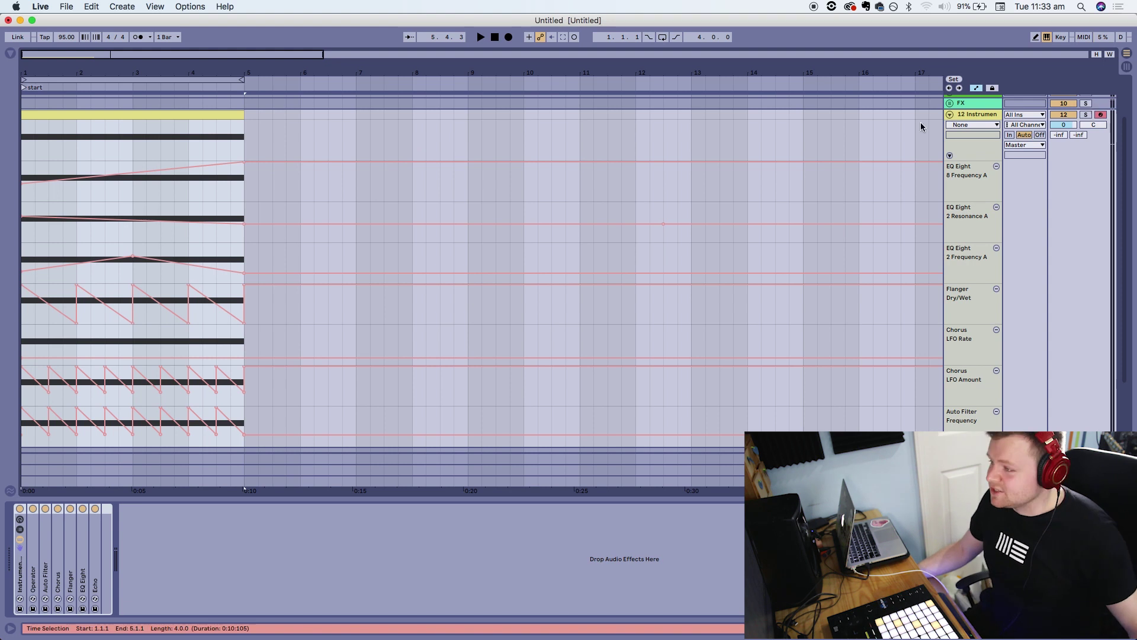
Fold the 12 Instrument track and insert a new MIDI track below the audio track.
click(950, 115)
click(971, 184)
right_click(975, 311)
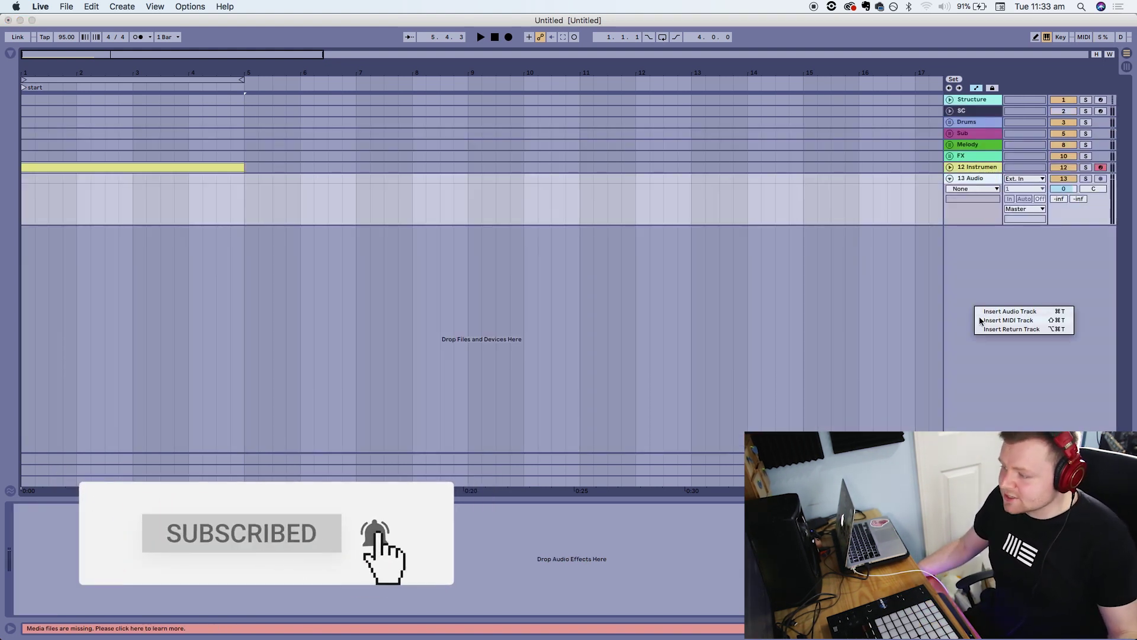
key(super+shift+t)
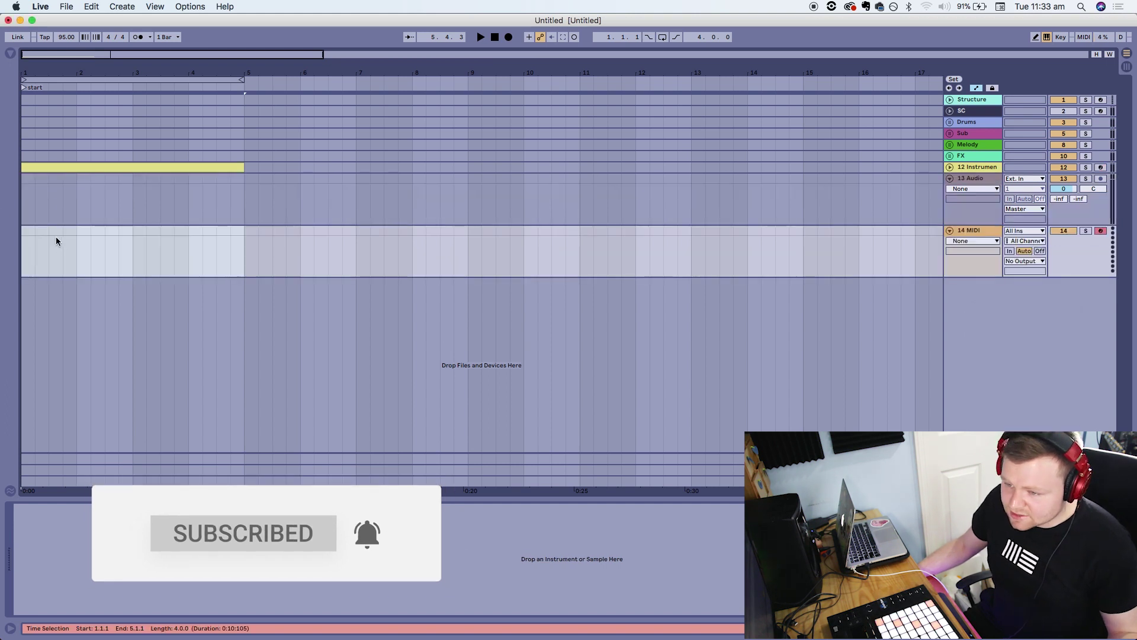
click(361, 233)
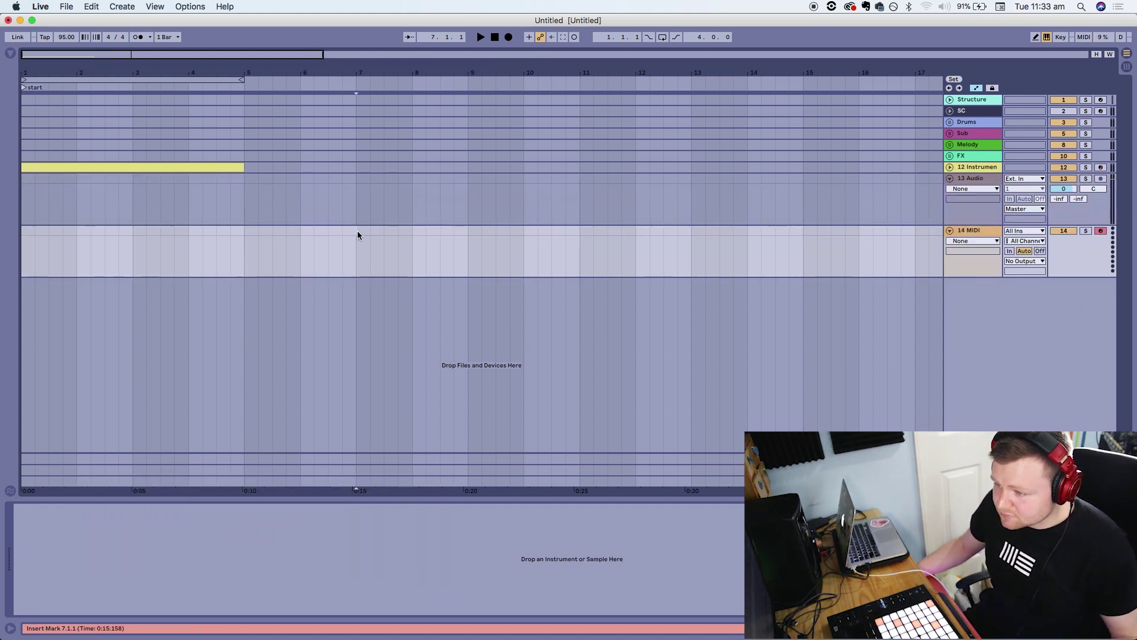
Load Operator onto the new MIDI track and set oscillator A's waveform to Saw D.
click(11, 53)
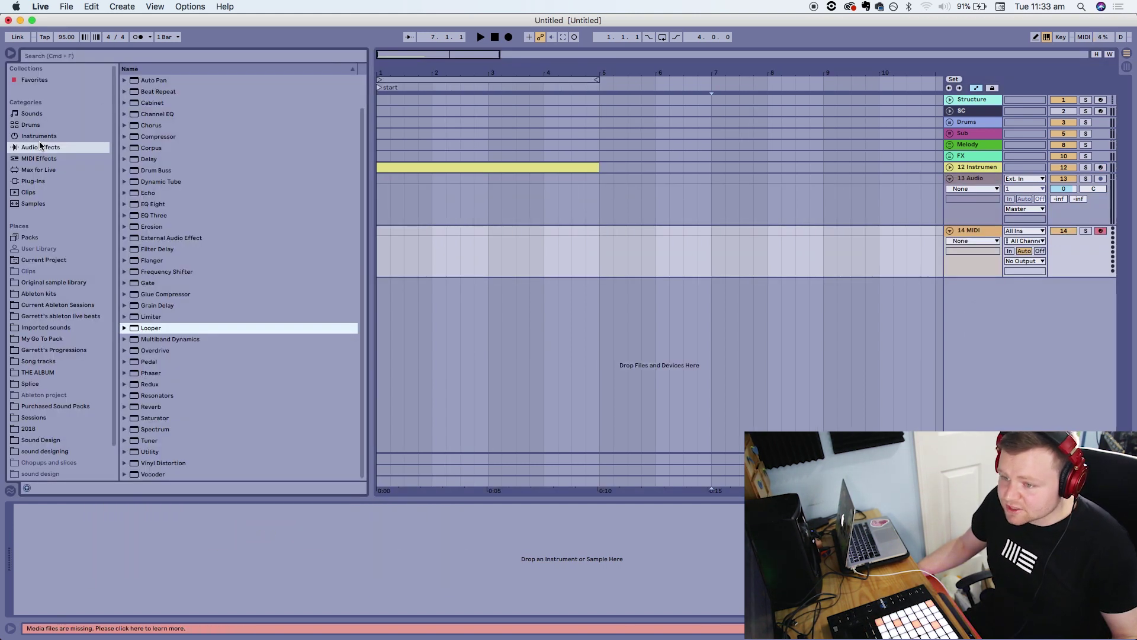
click(39, 137)
click(136, 161)
drag(790, 350, 749, 261)
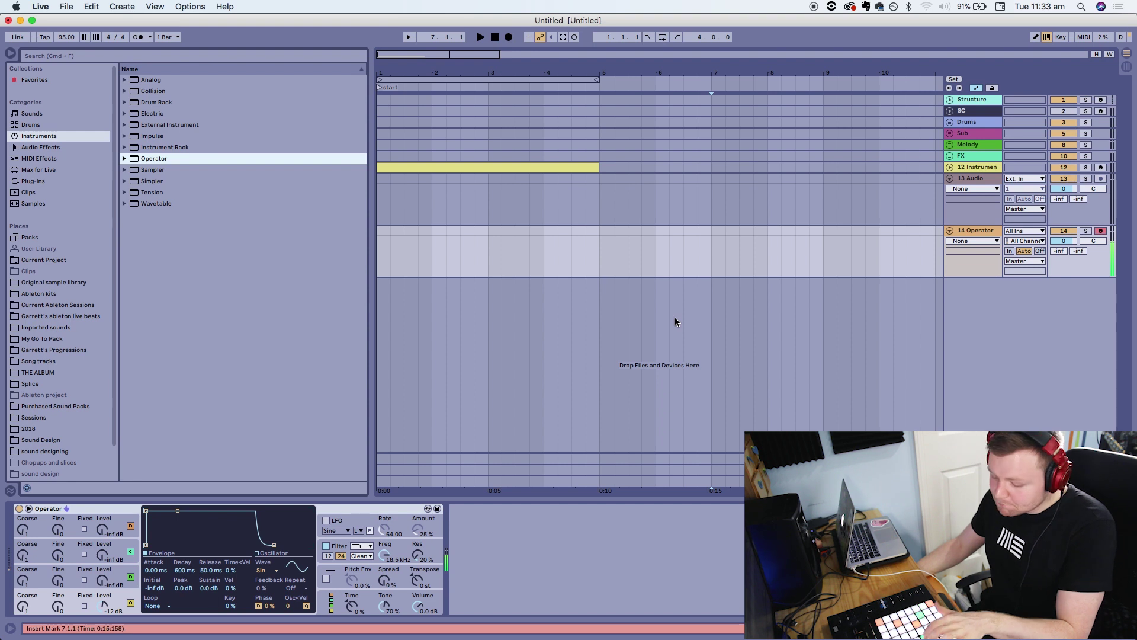
click(260, 571)
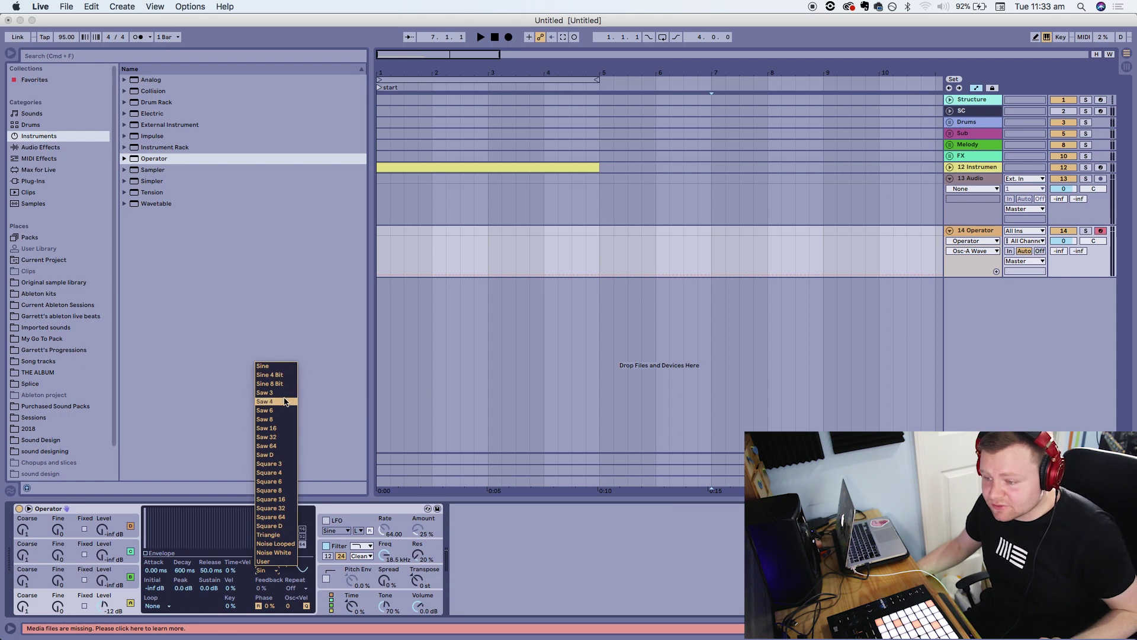
click(273, 455)
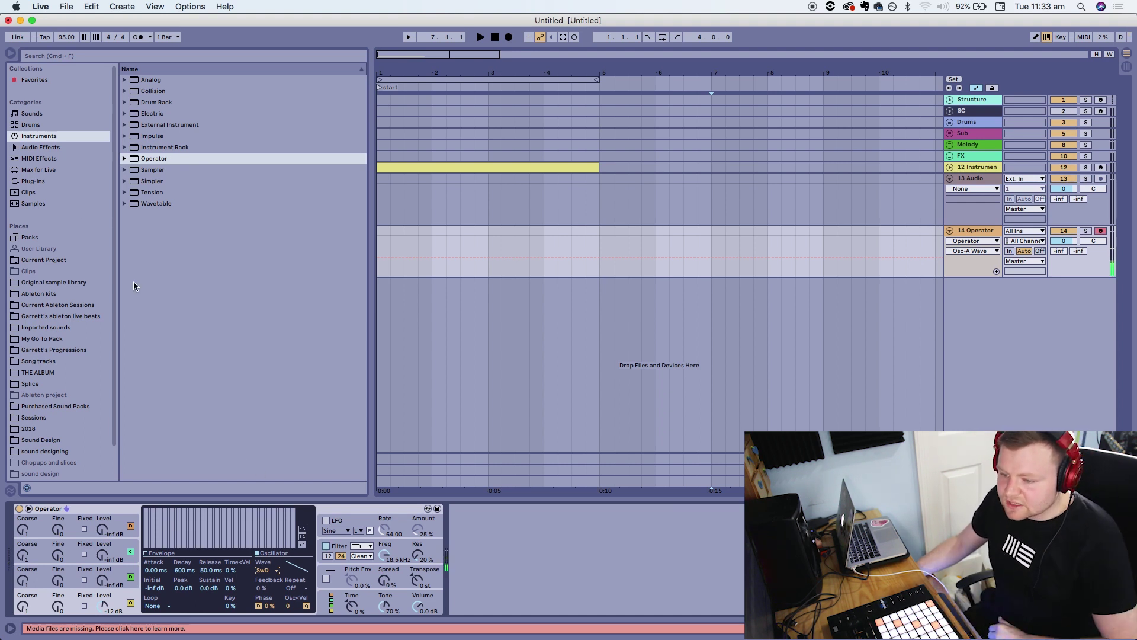
Add an Auto Filter after Operator and lower its cutoff frequency to 382 Hz.
click(32, 148)
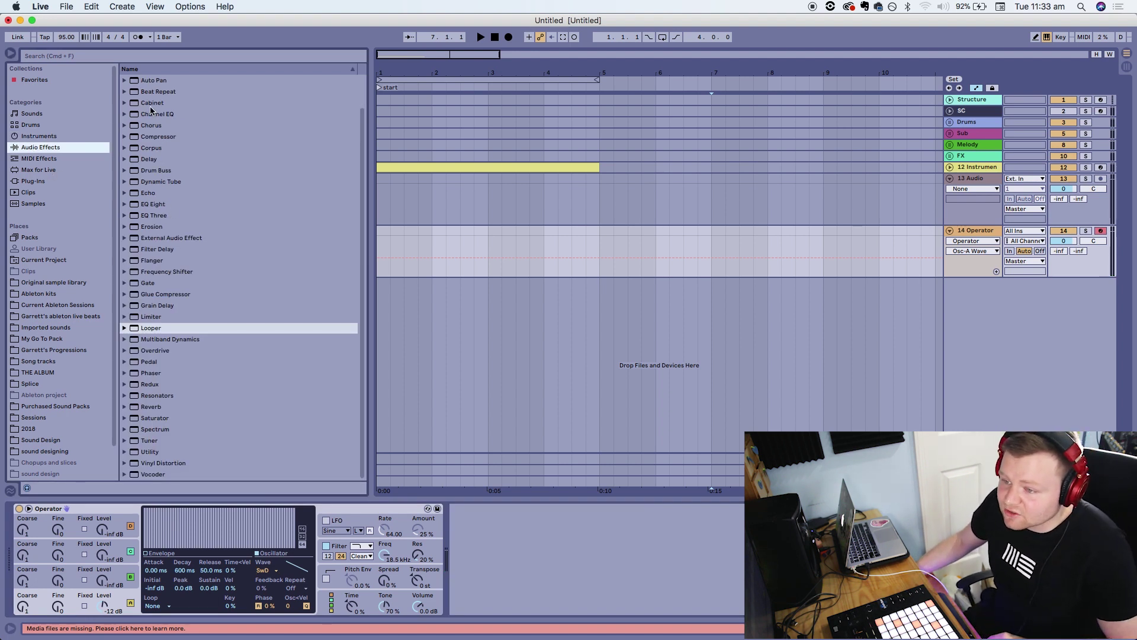
scroll(146, 107, up, 2)
click(139, 103)
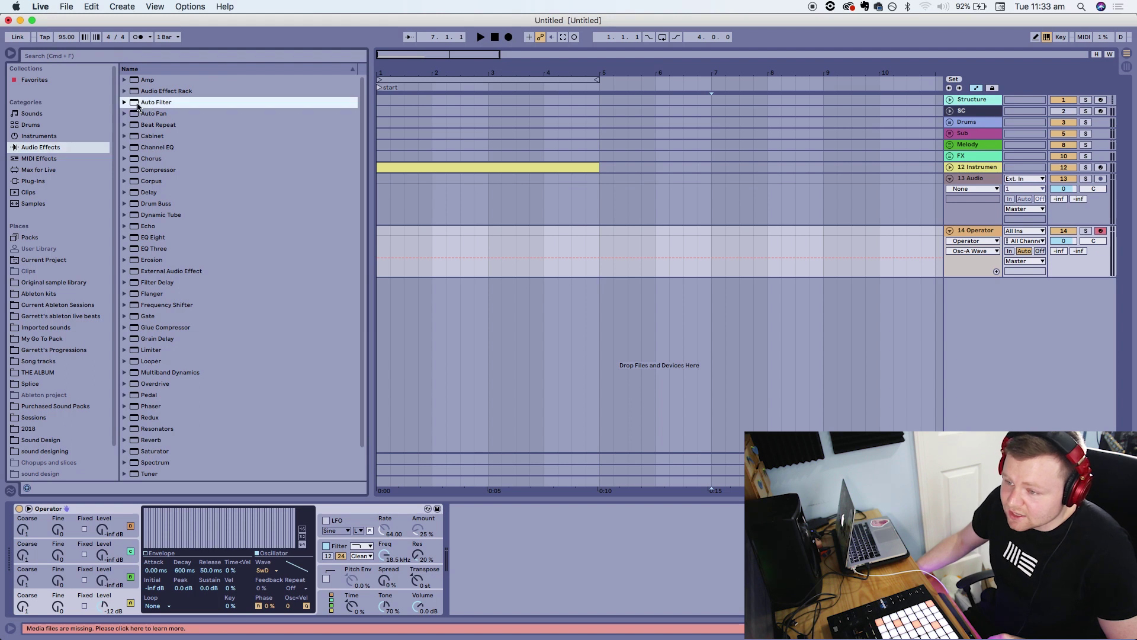
drag(475, 552, 504, 578)
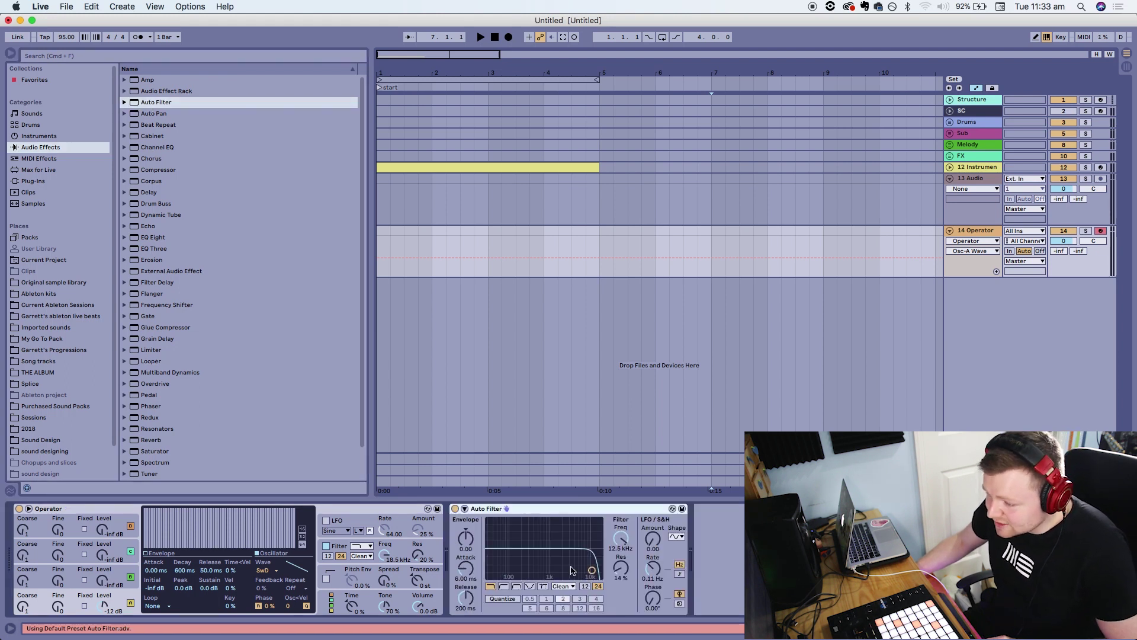
drag(615, 551, 615, 601)
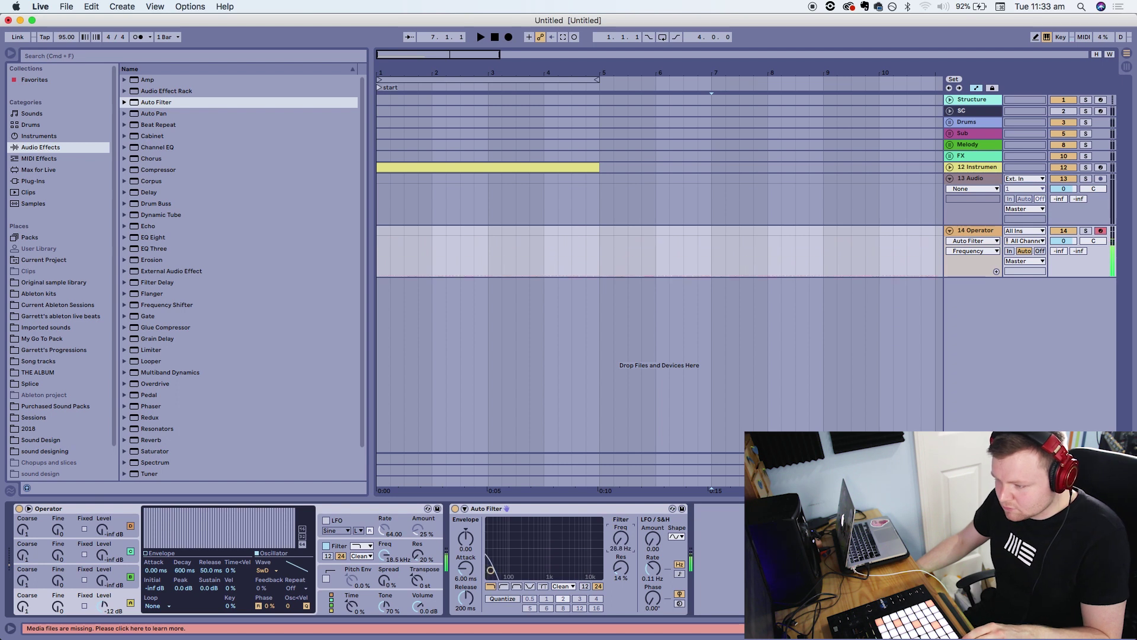
Insert a one-bar MIDI clip at bar 7 on the Operator track, fill it with a sustained A1 note and audition it.
click(710, 229)
drag(727, 234, 770, 232)
right_click(756, 229)
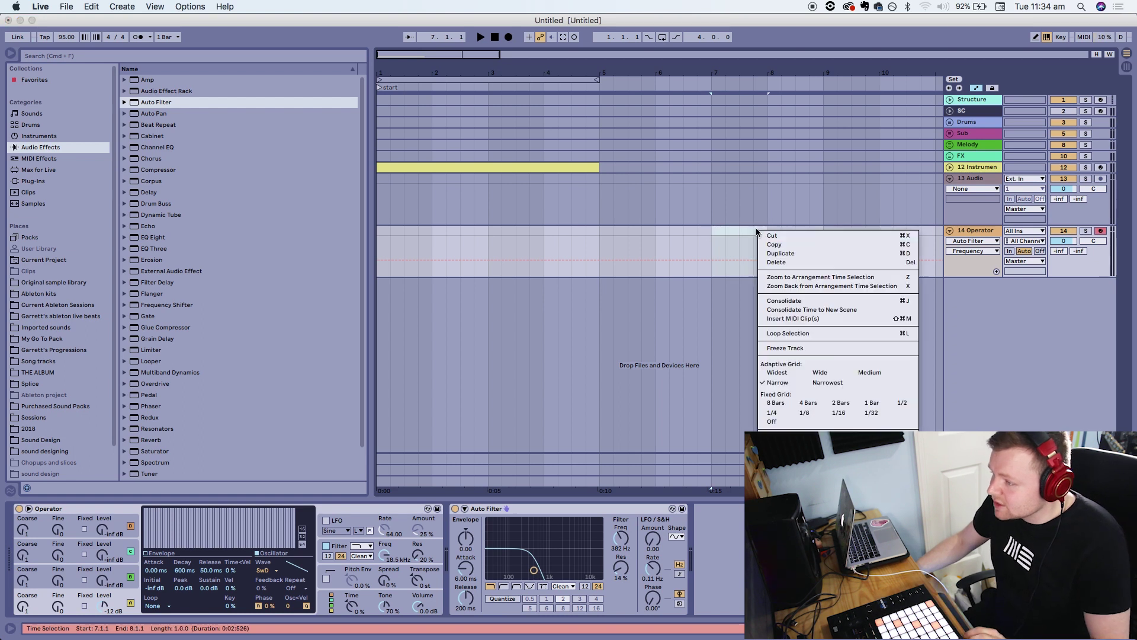
click(789, 321)
click(177, 575)
scroll(177, 577, down, 1)
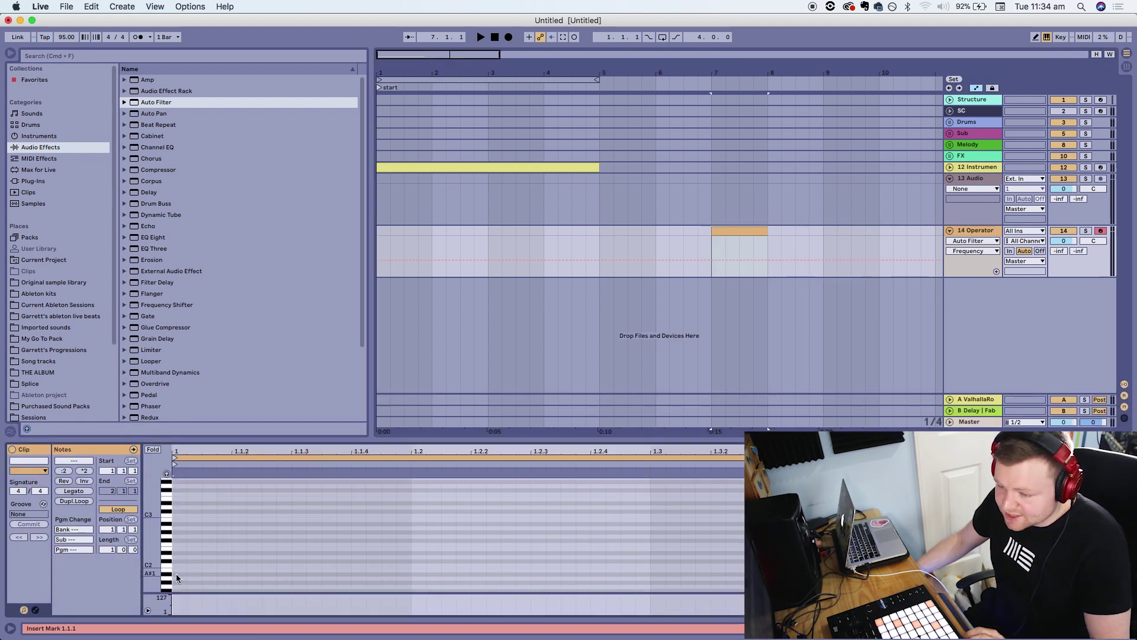
drag(178, 578, 747, 578)
key(space)
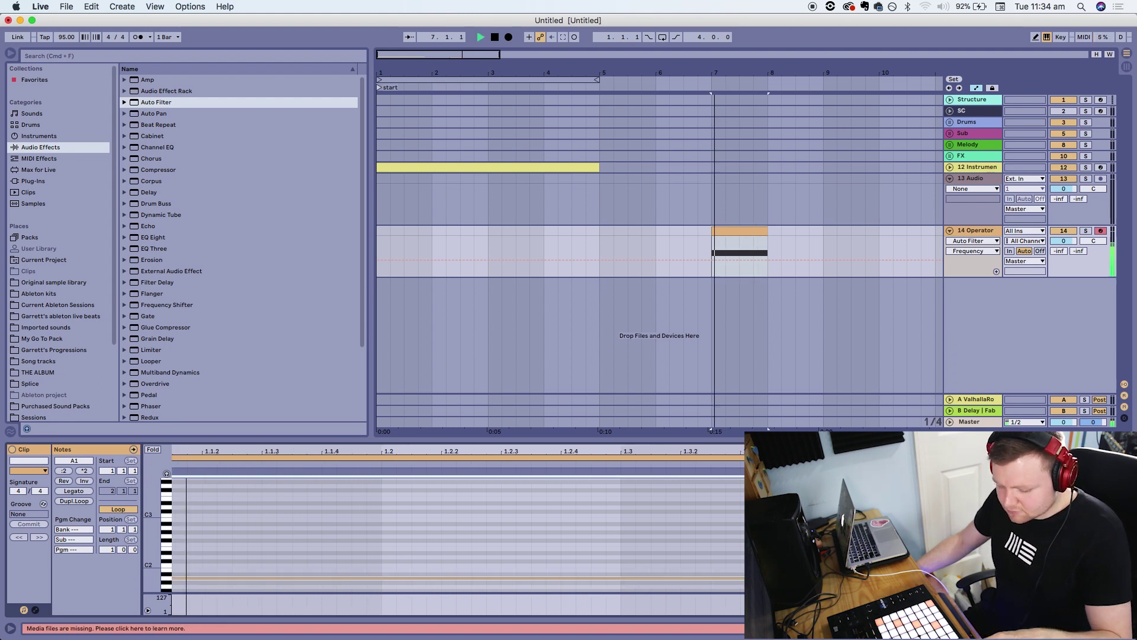
key(space)
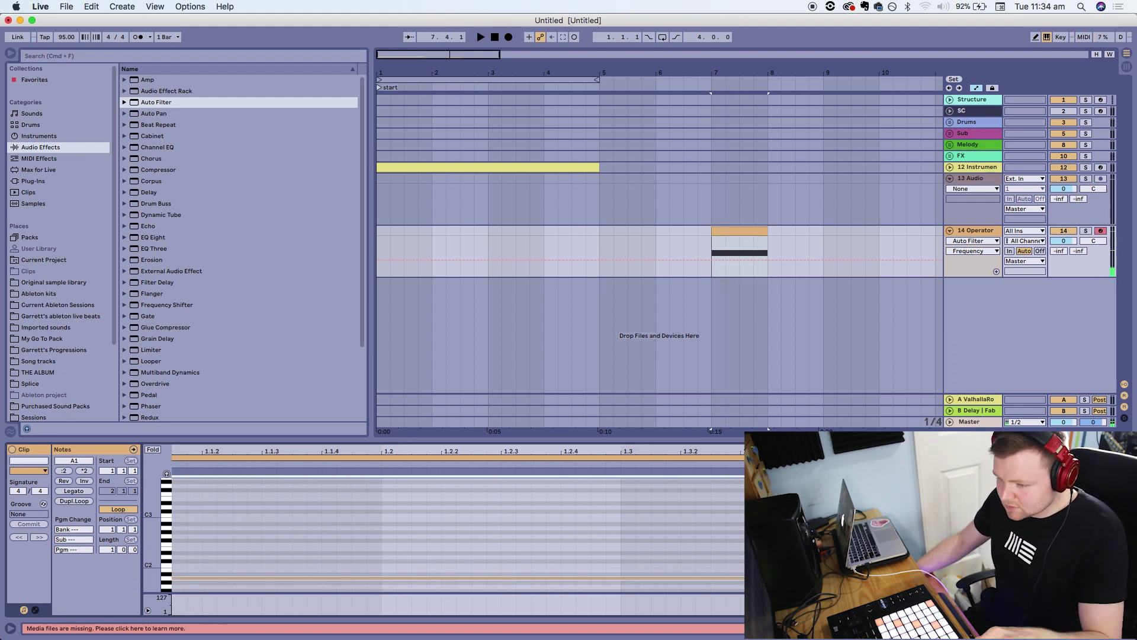
Transpose the note down an octave to A0, audition it and loop the one-bar clip.
key(shift+Down)
key(space)
key(space)
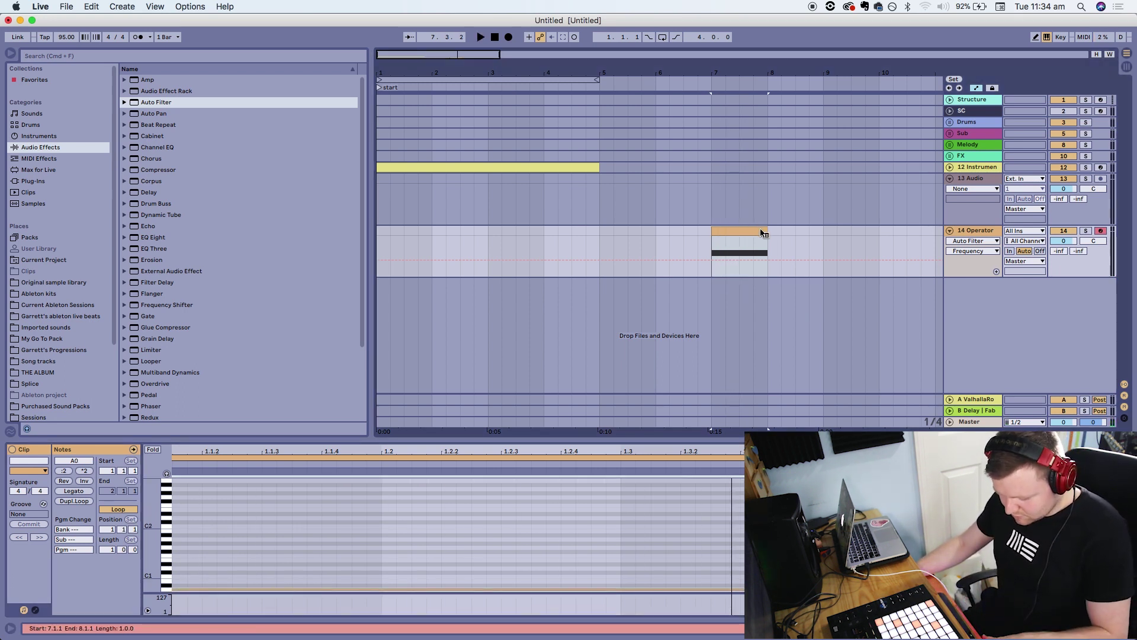
key(super+l)
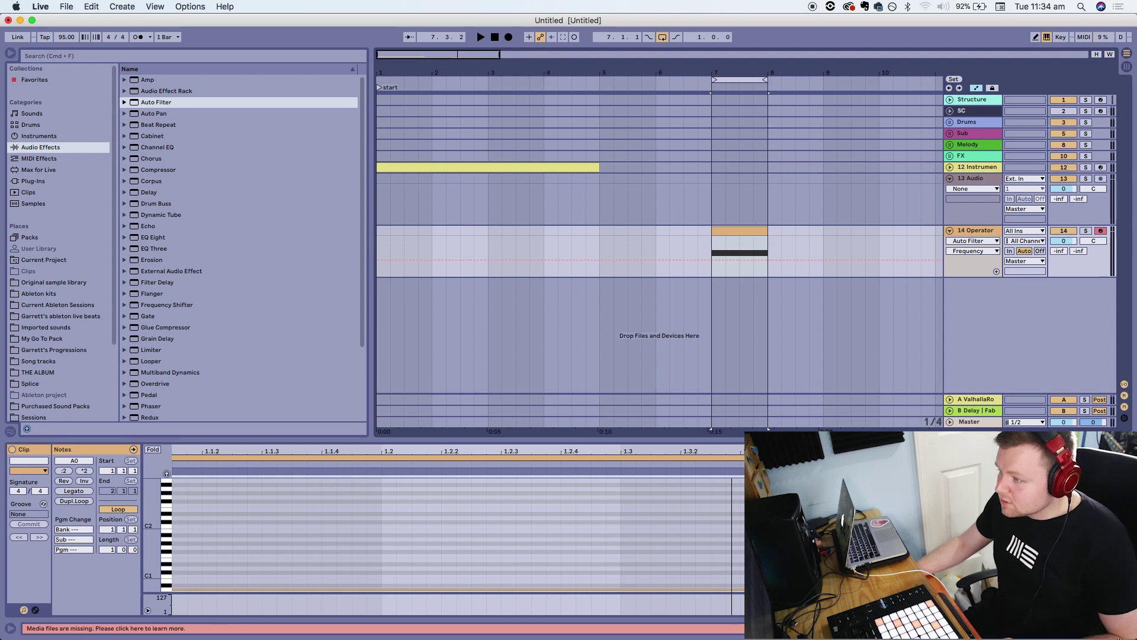
Show the Auto Filter's frequency automation in a separate lane under the Operator track.
key(shift+Tab)
right_click(625, 555)
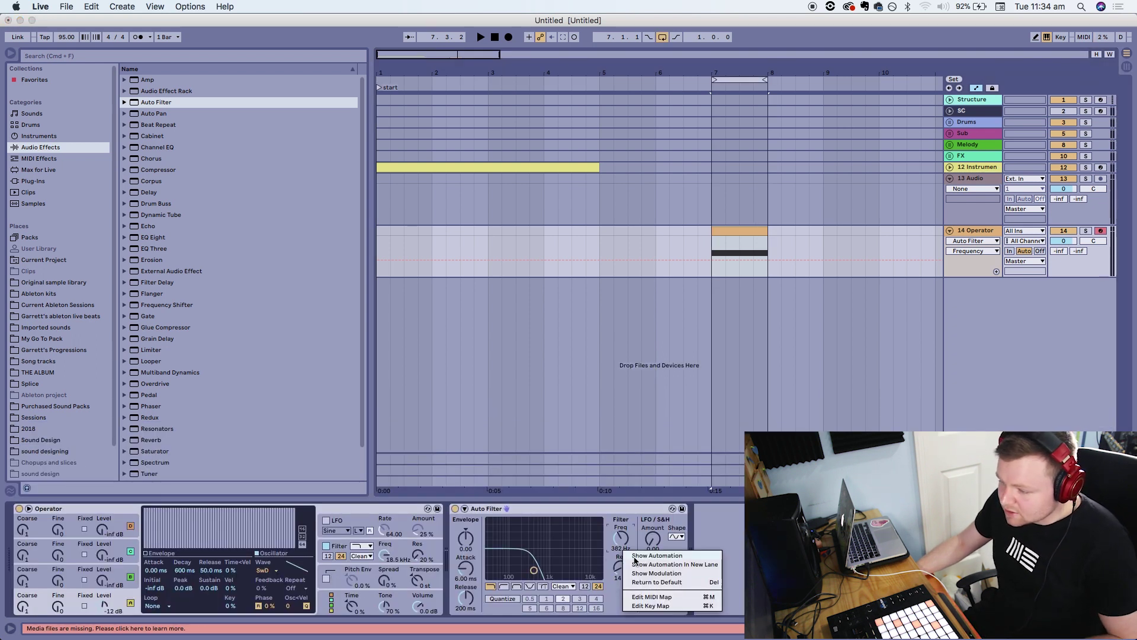
click(635, 556)
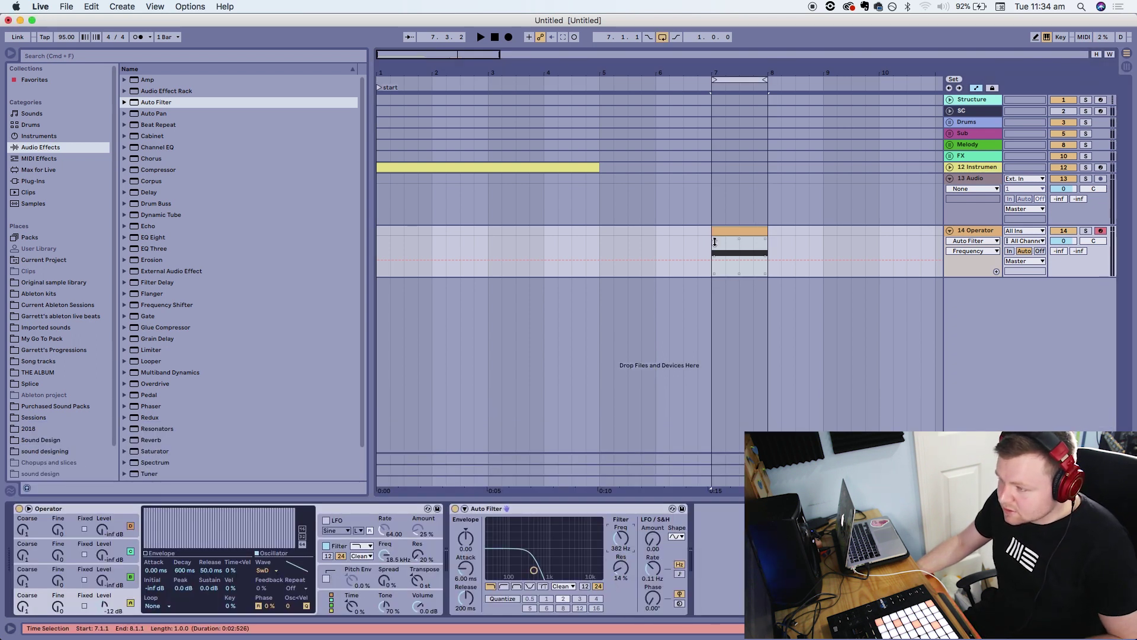
click(997, 272)
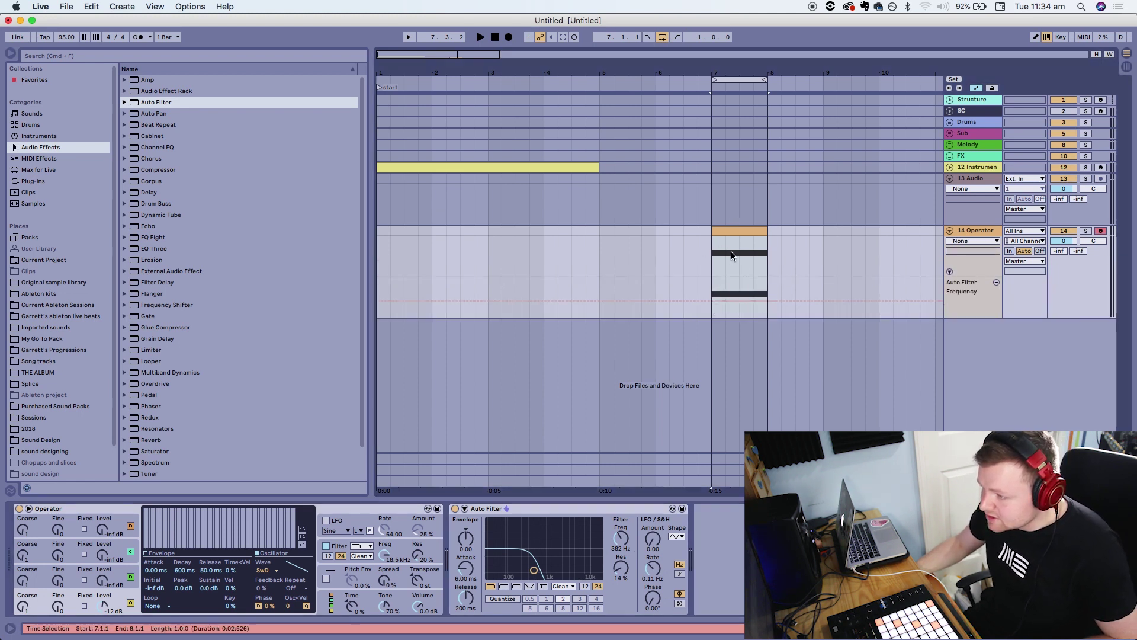
Draw a rising filter-frequency ramp on each beat of the clip, resetting between beats, and play the loop.
click(732, 307)
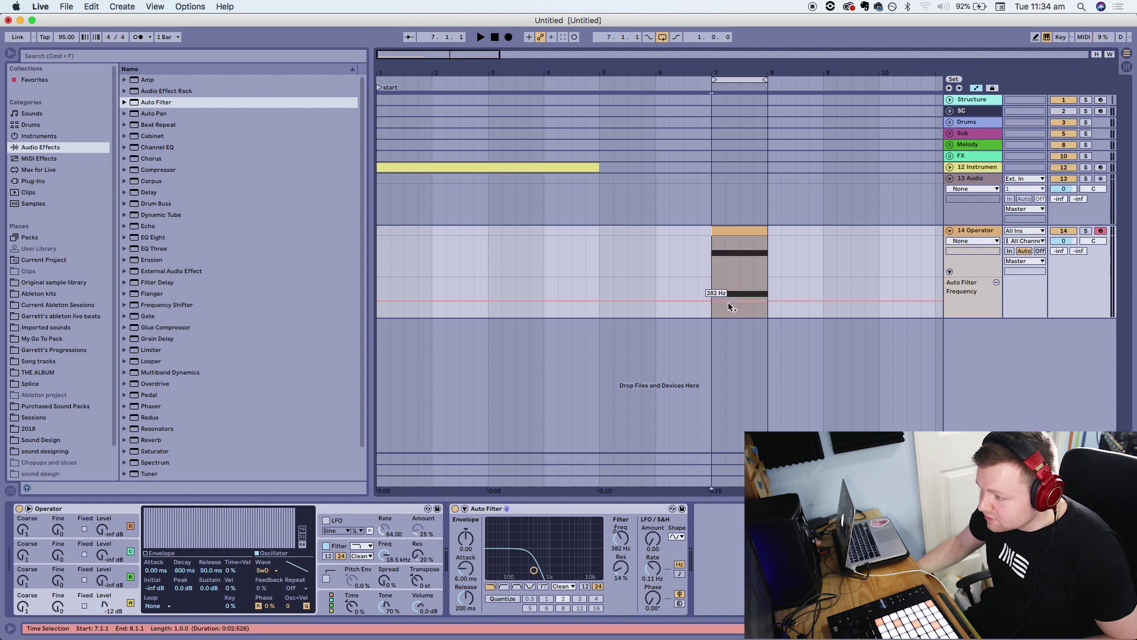
drag(731, 304, 731, 287)
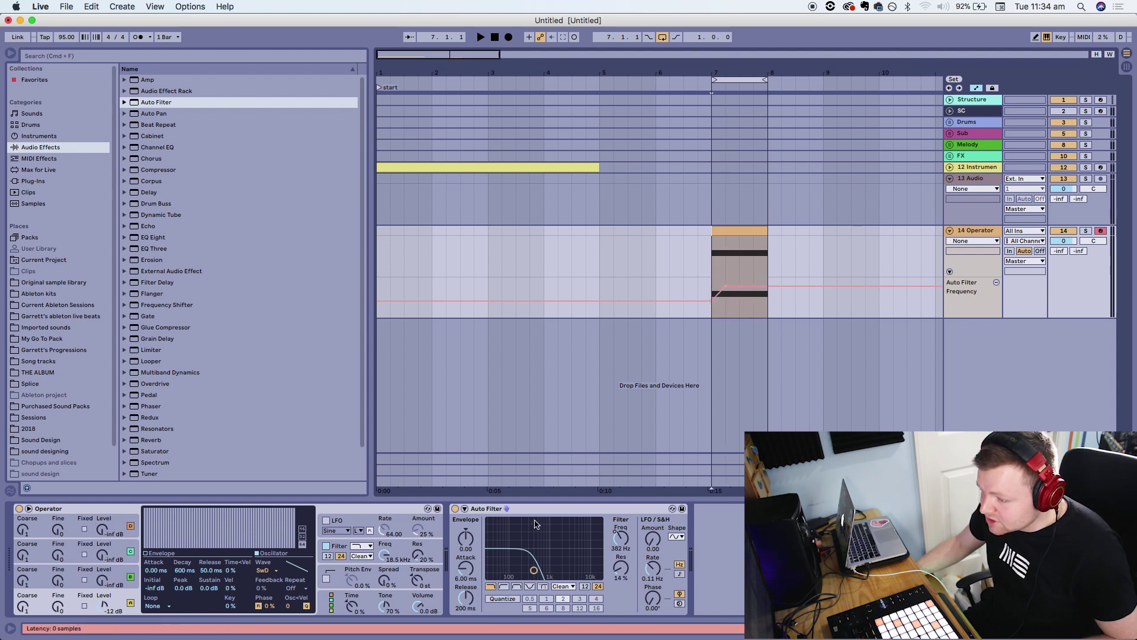
key(space)
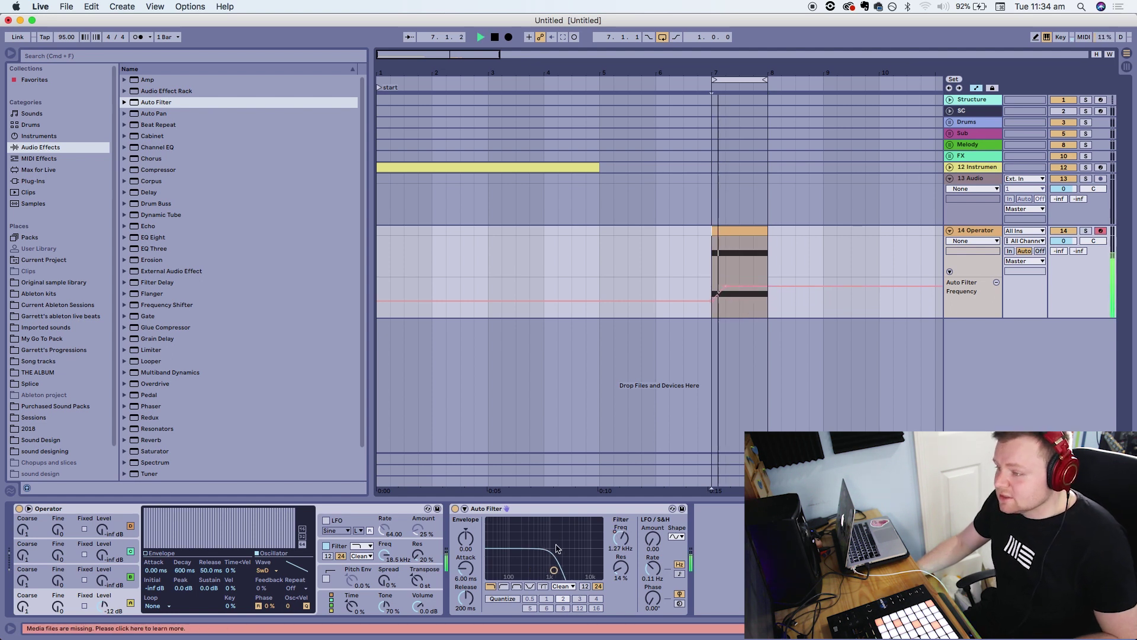
drag(727, 288, 766, 277)
key(space)
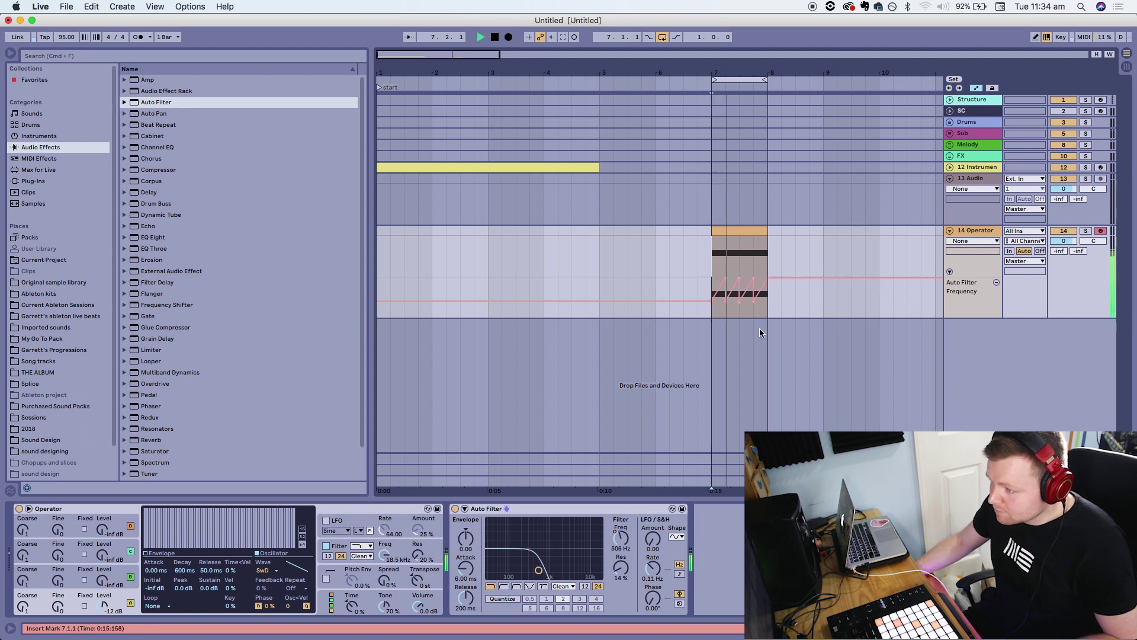
key(space)
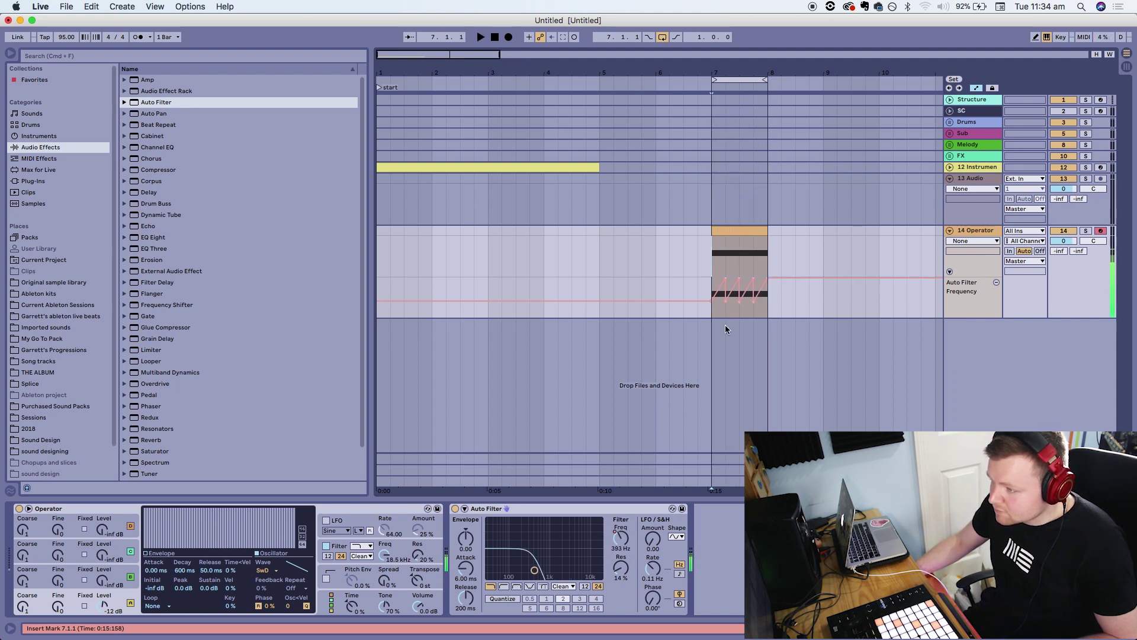
Raise the Auto Filter's resonance to 21% while playing the loop.
click(732, 230)
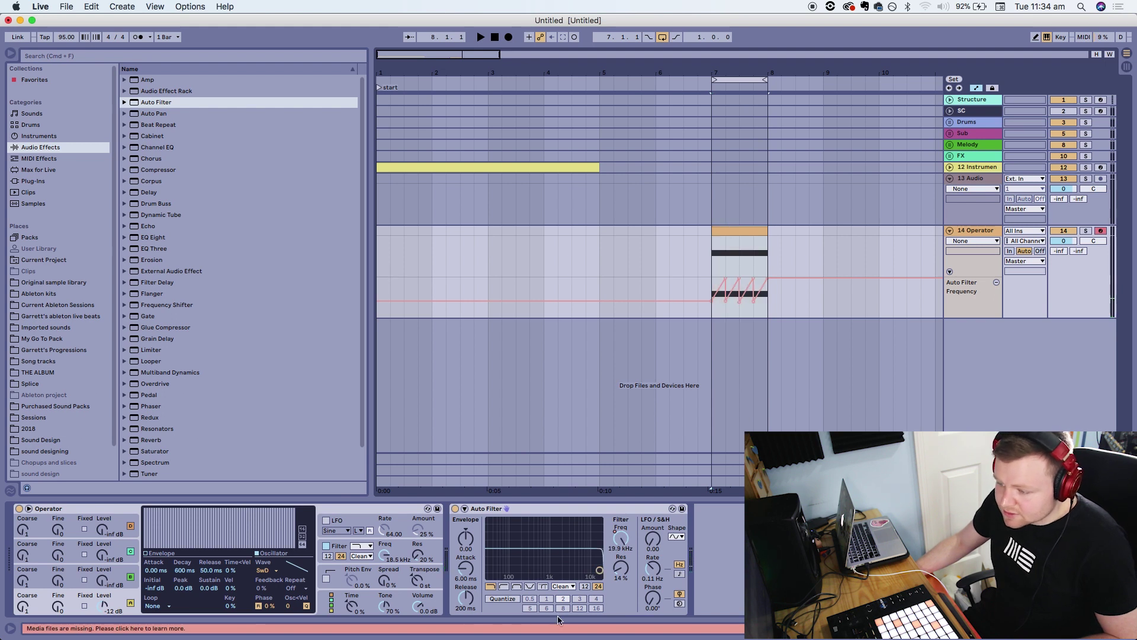
click(619, 570)
key(space)
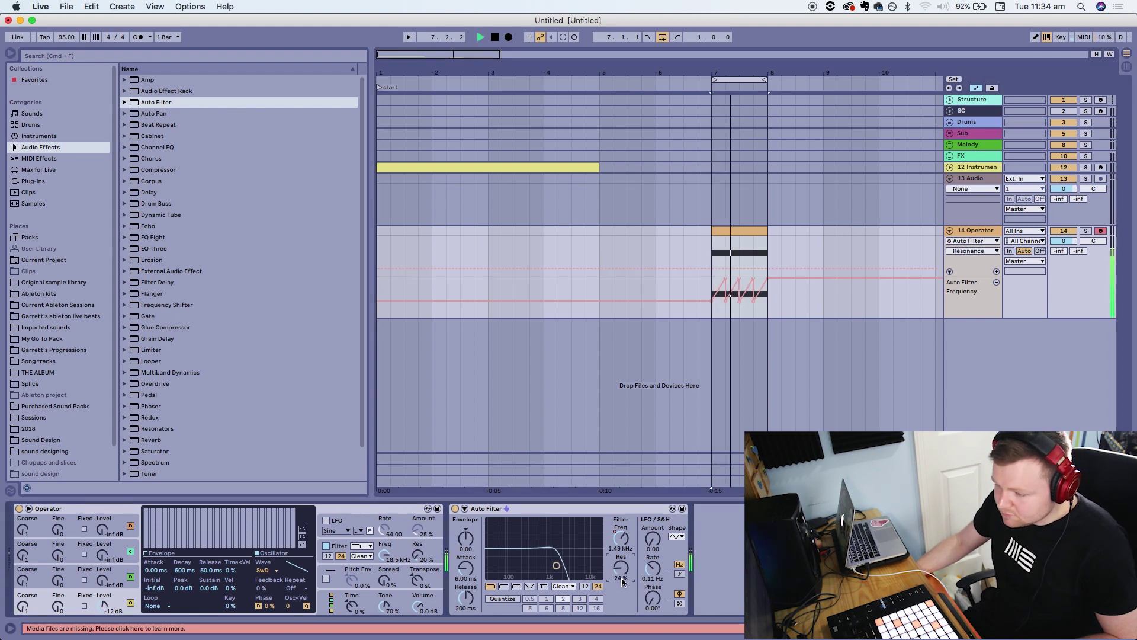
key(space)
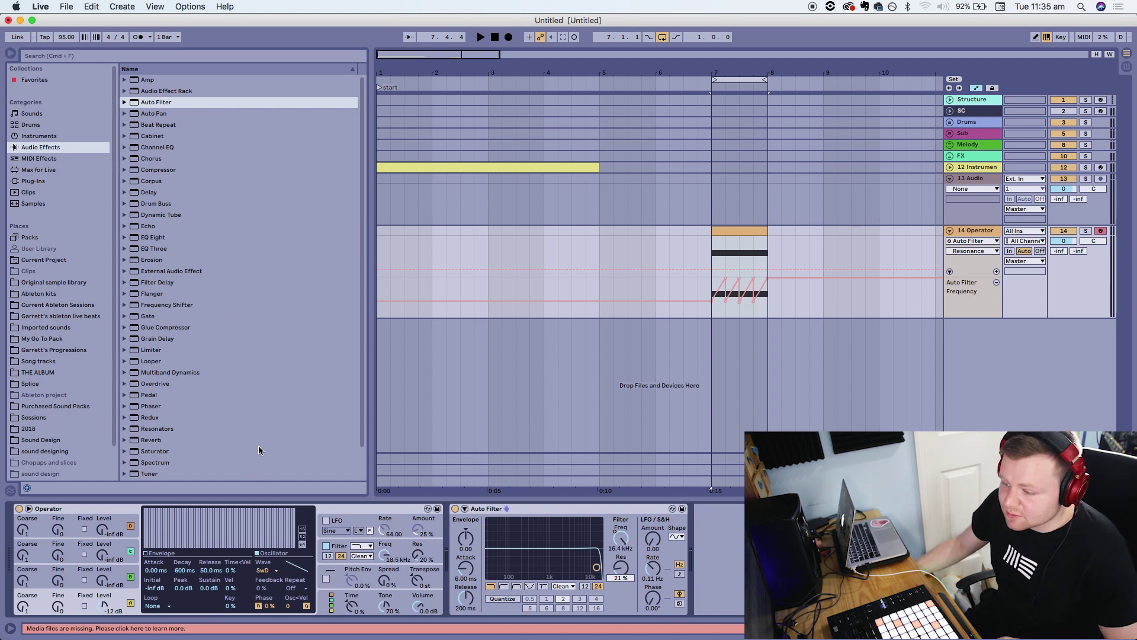
click(464, 508)
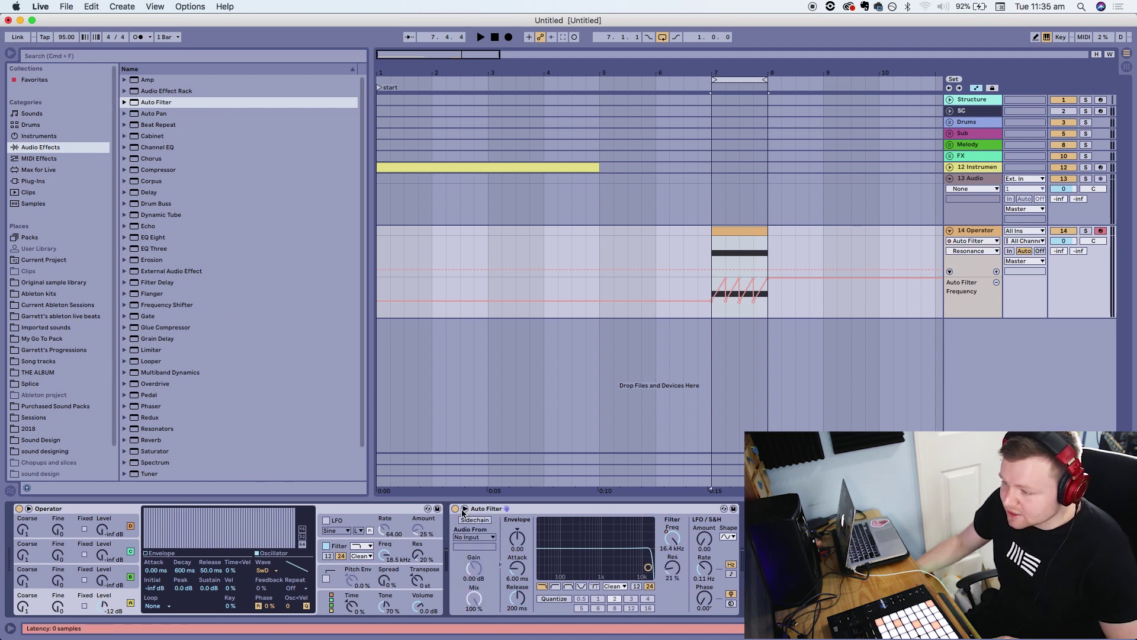
click(465, 509)
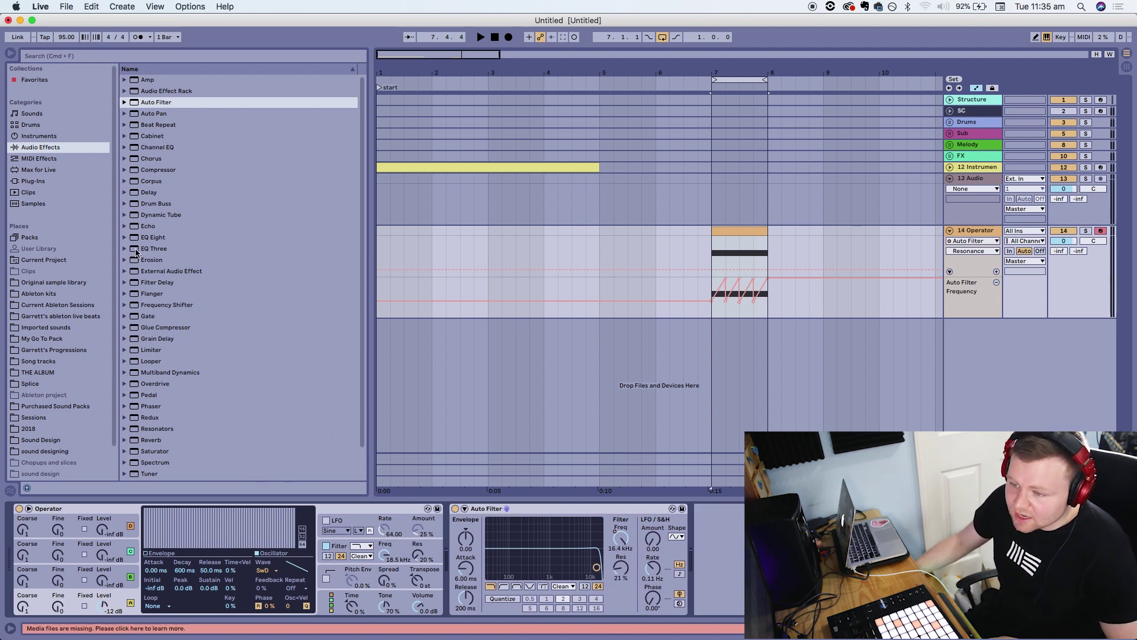
Add a Chorus after the Auto Filter and adjust its dry/wet and feedback while auditioning the loop.
click(144, 160)
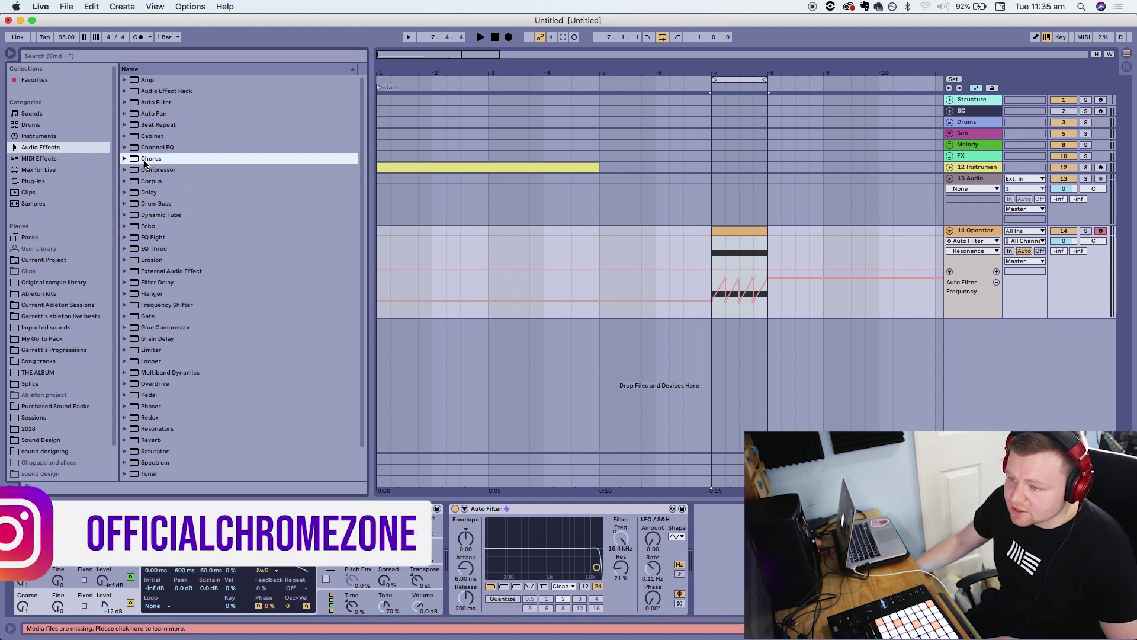
drag(145, 160, 764, 560)
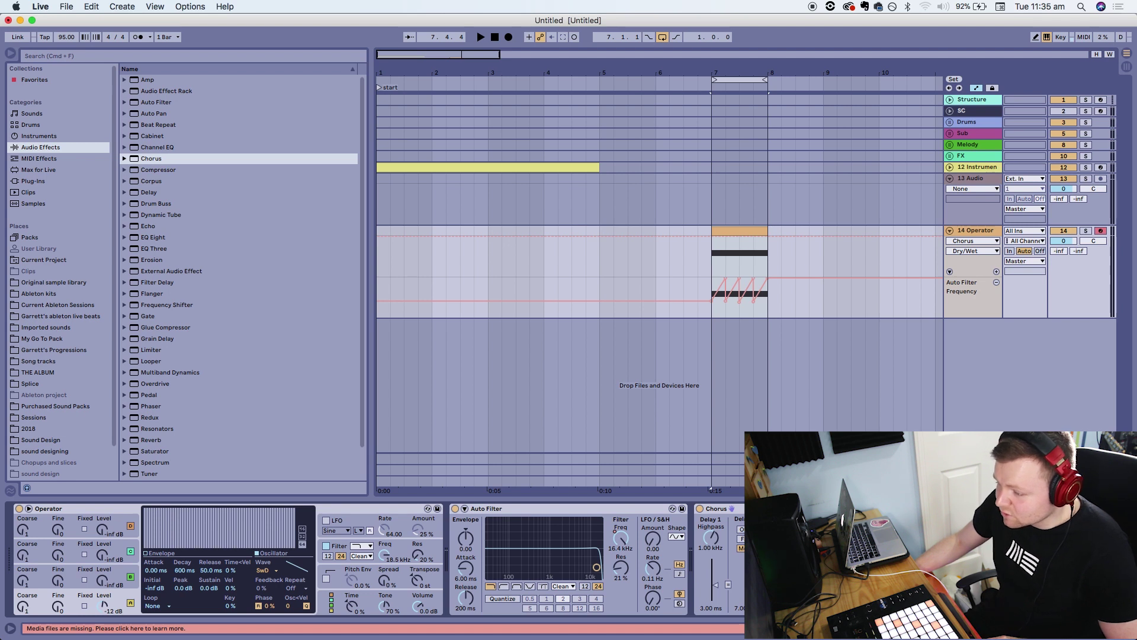
key(space)
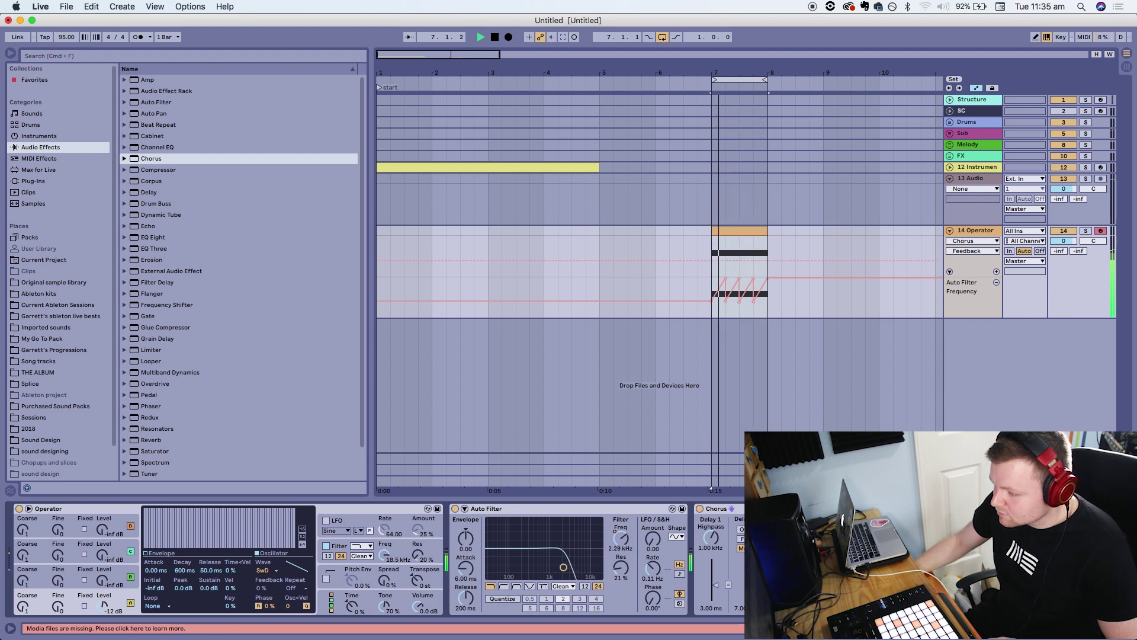
key(space)
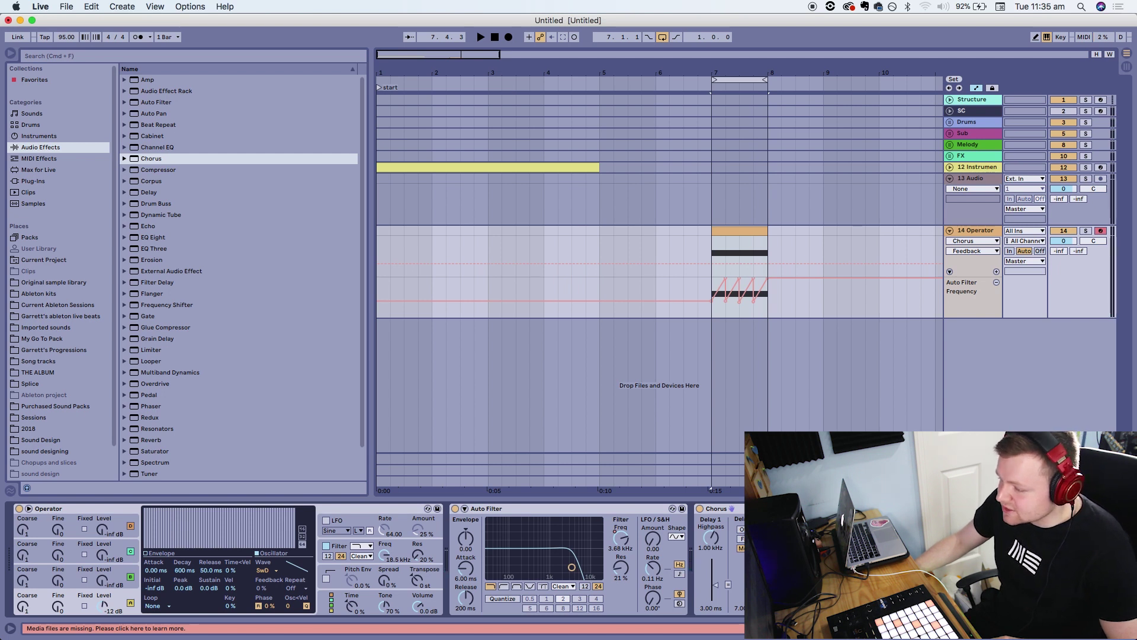
Show the Chorus LFO Amount automation in its own lane, draw two rise-and-fall curves across the clip, and play the loop.
right_click(797, 603)
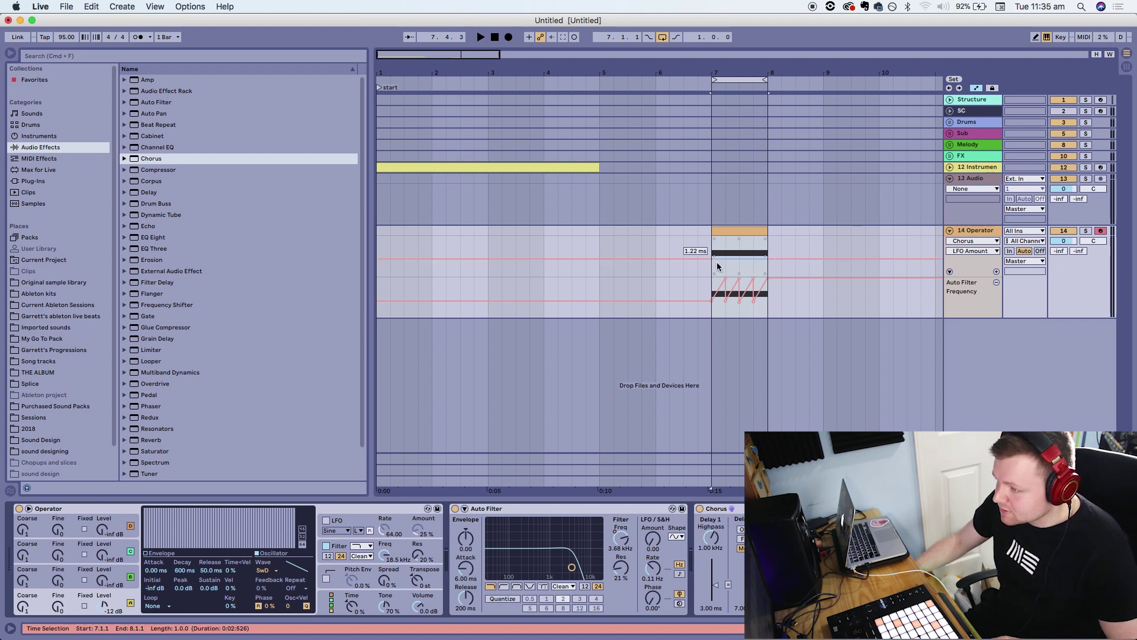
click(996, 271)
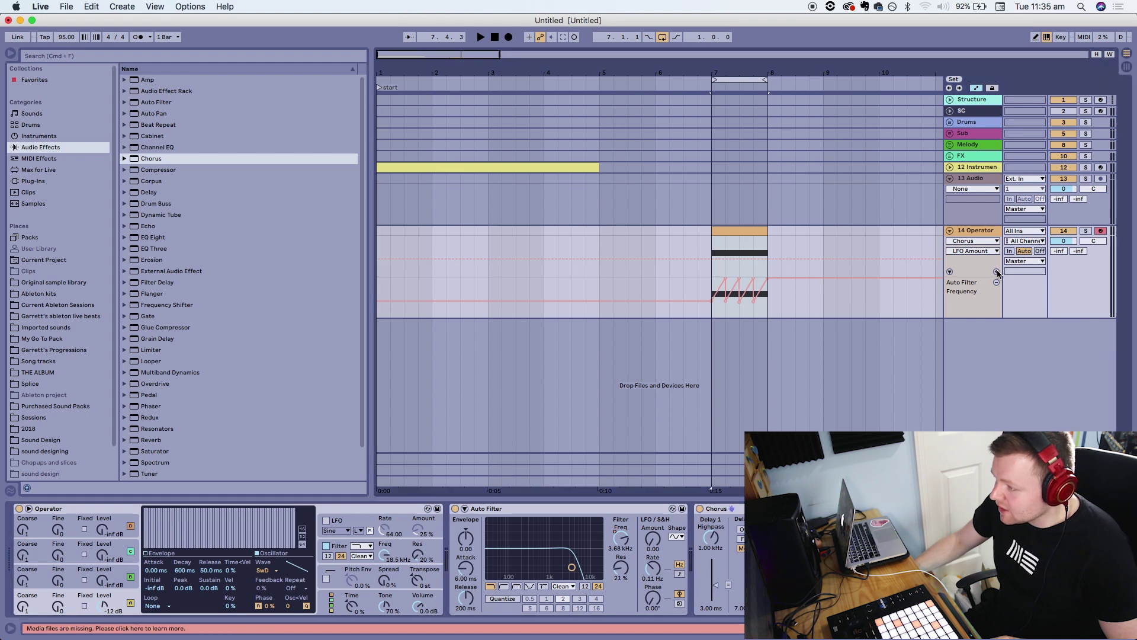
click(785, 593)
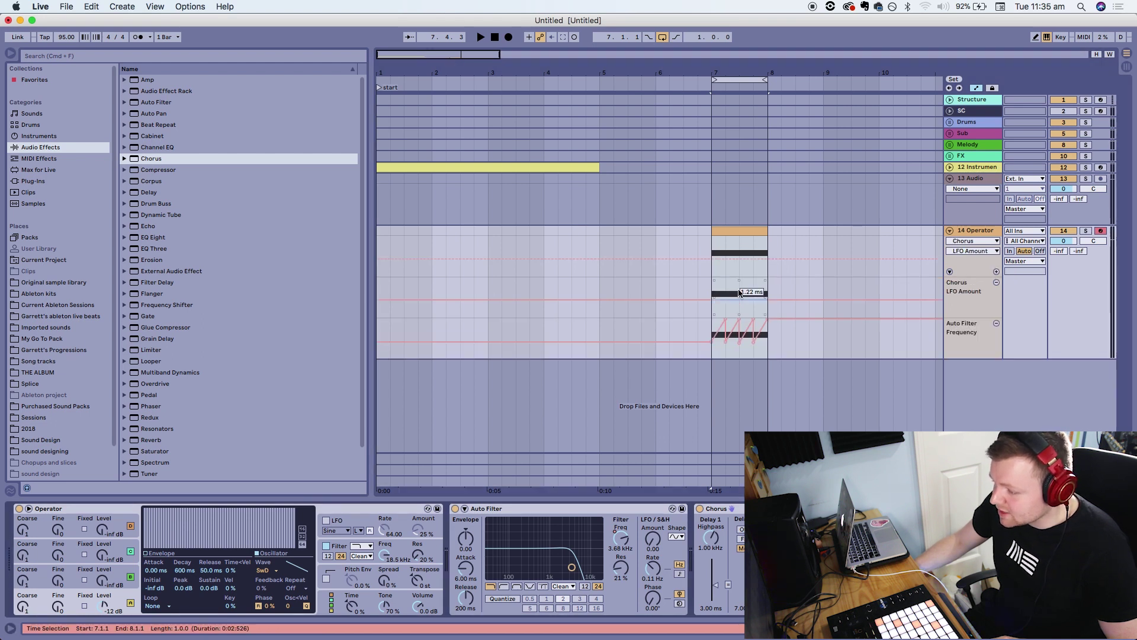
drag(713, 307, 768, 303)
key(space)
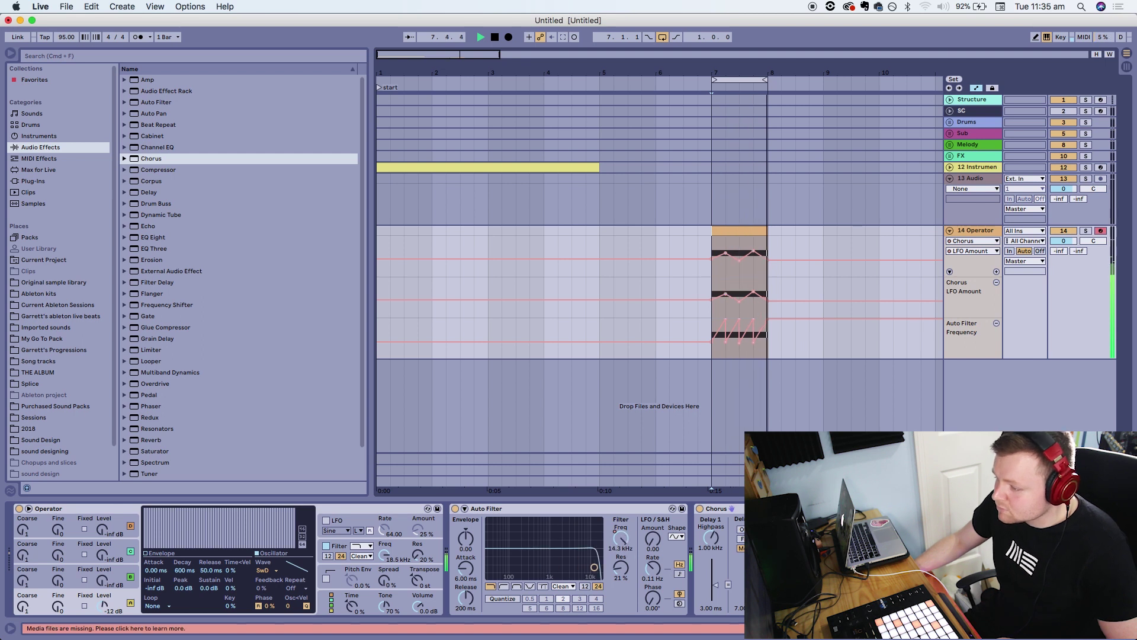
Show the Chorus Feedback automation in its own lane and draw a falling ramp from the start to the end of the clip.
click(822, 608)
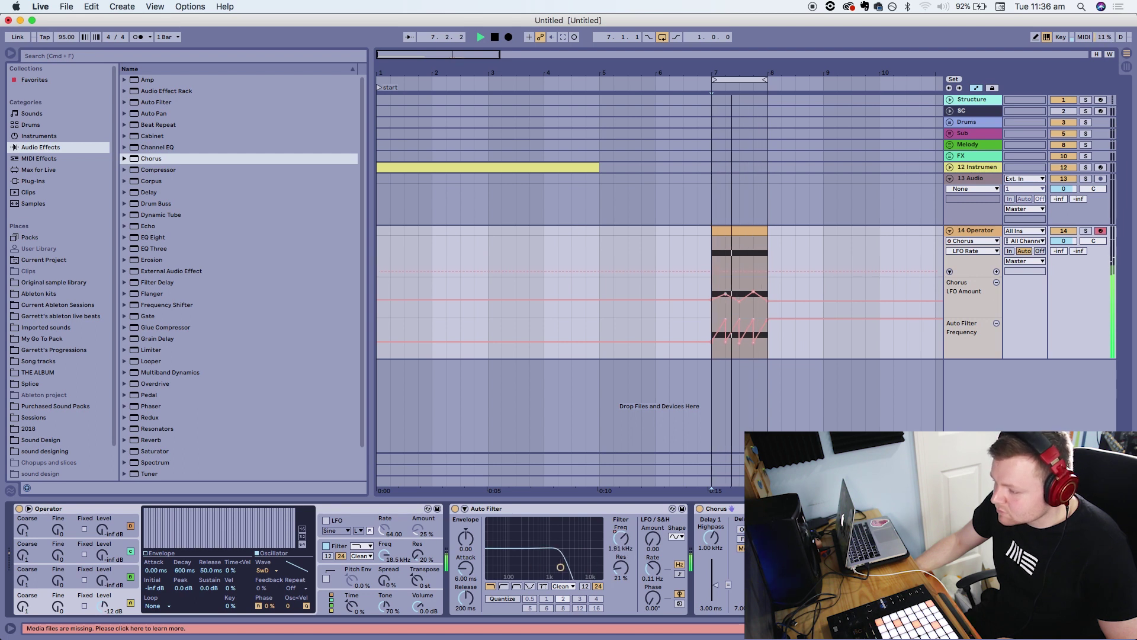
click(850, 538)
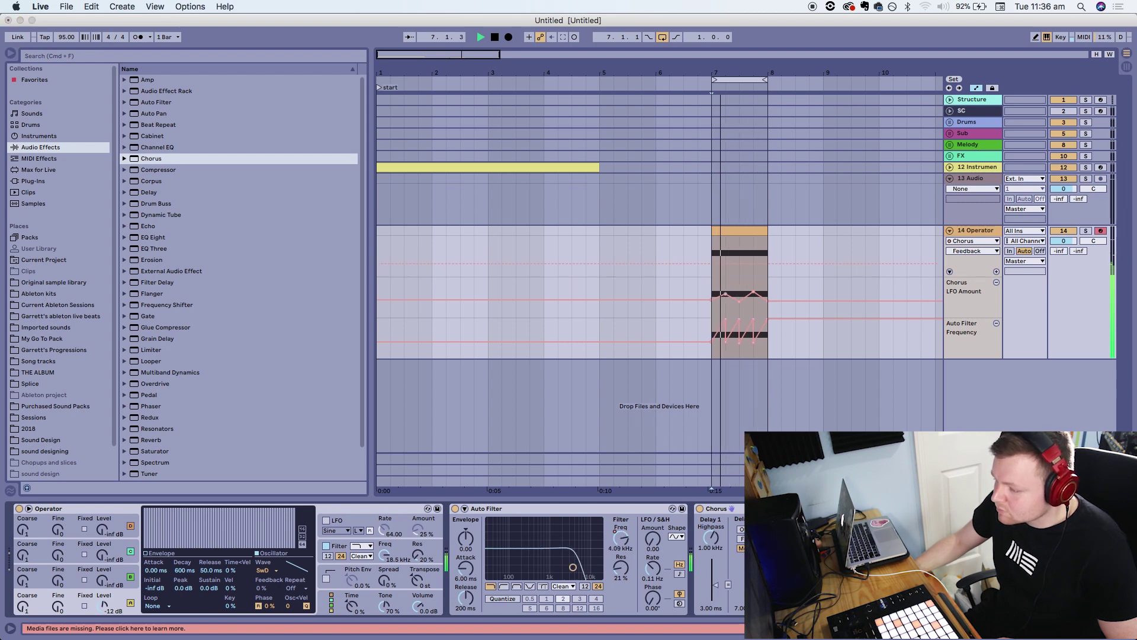
click(997, 271)
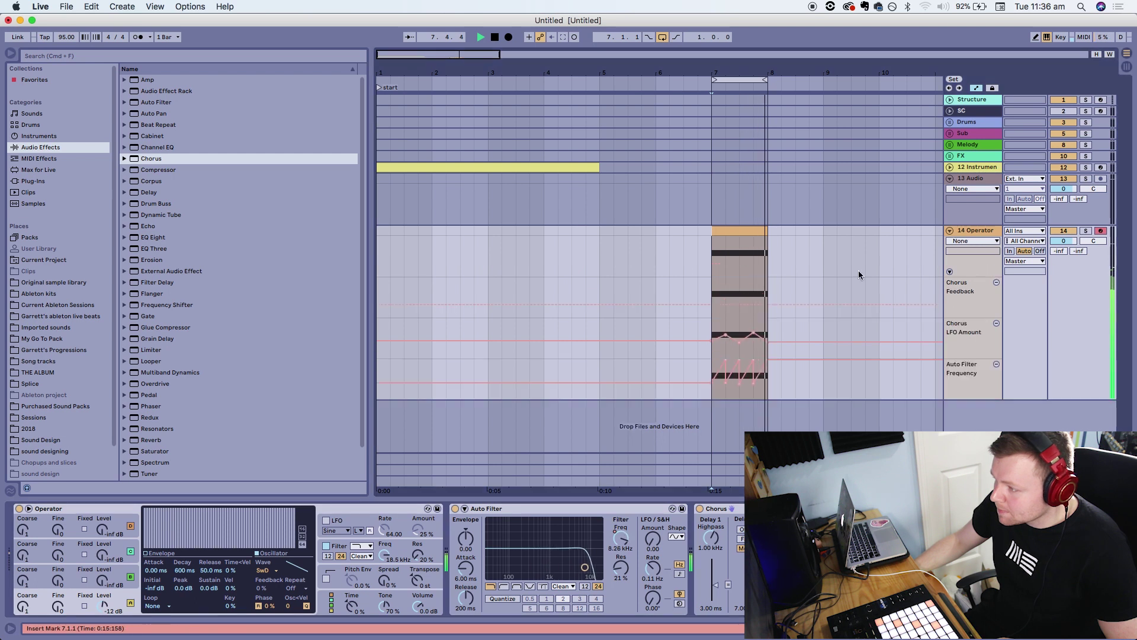
click(713, 305)
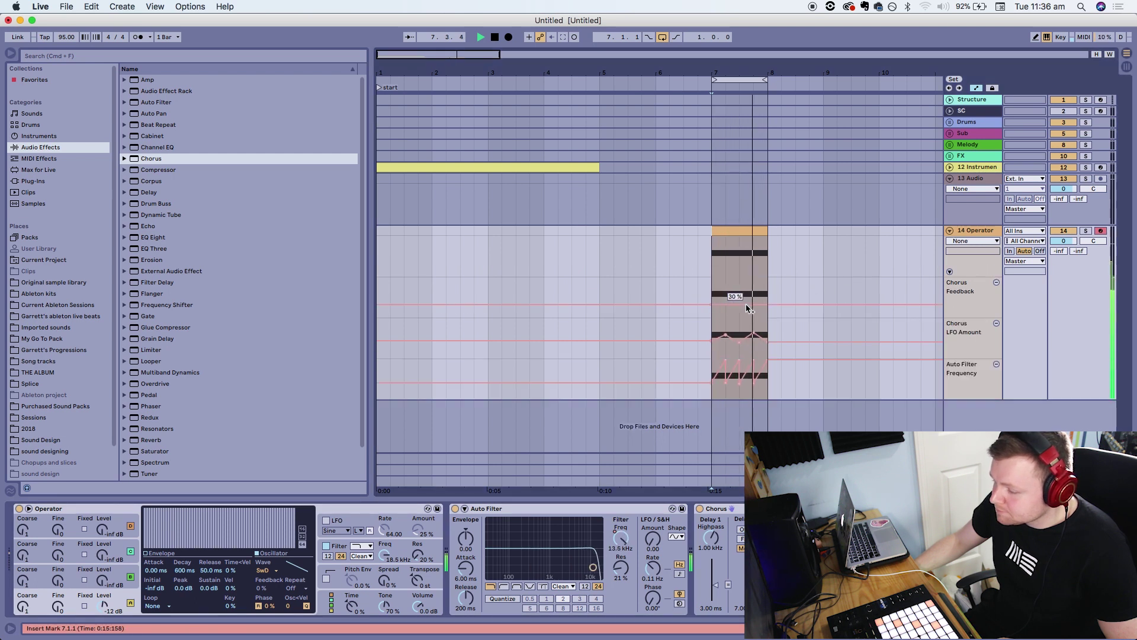
drag(730, 303, 711, 290)
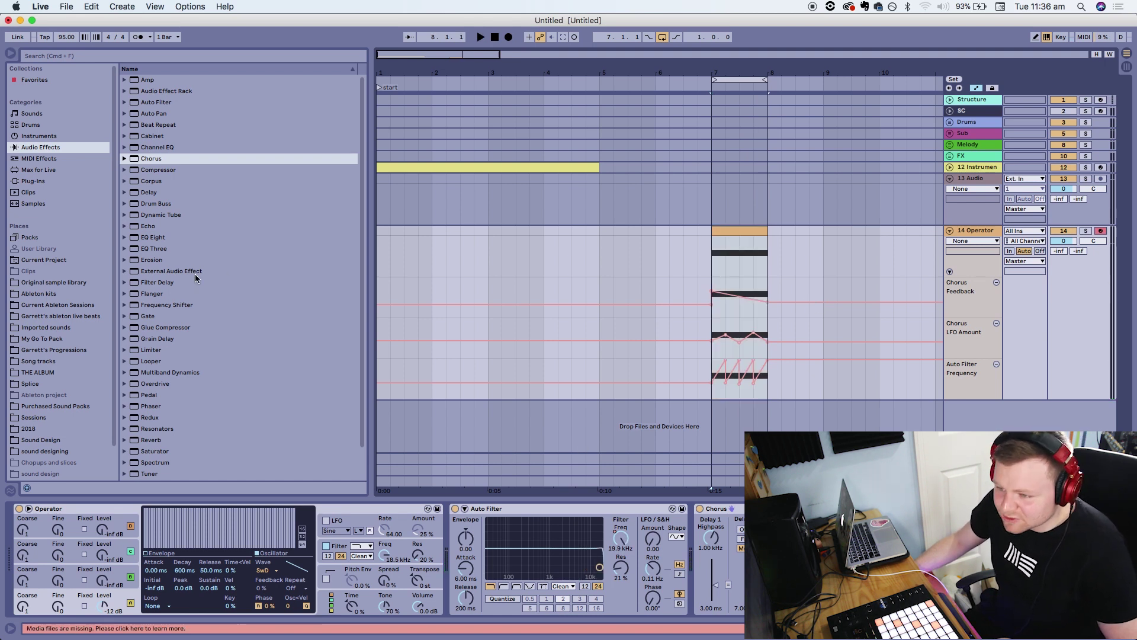
Add a Flanger after the Chorus and set its dry/wet to 76.2% while playing the loop.
drag(152, 294, 755, 259)
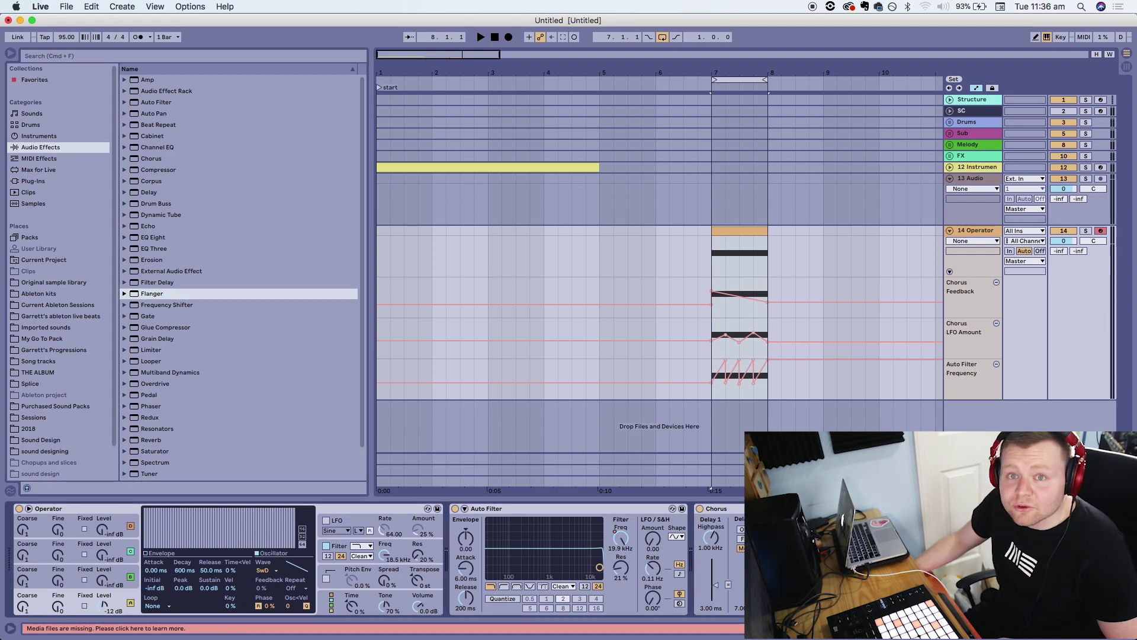
key(space)
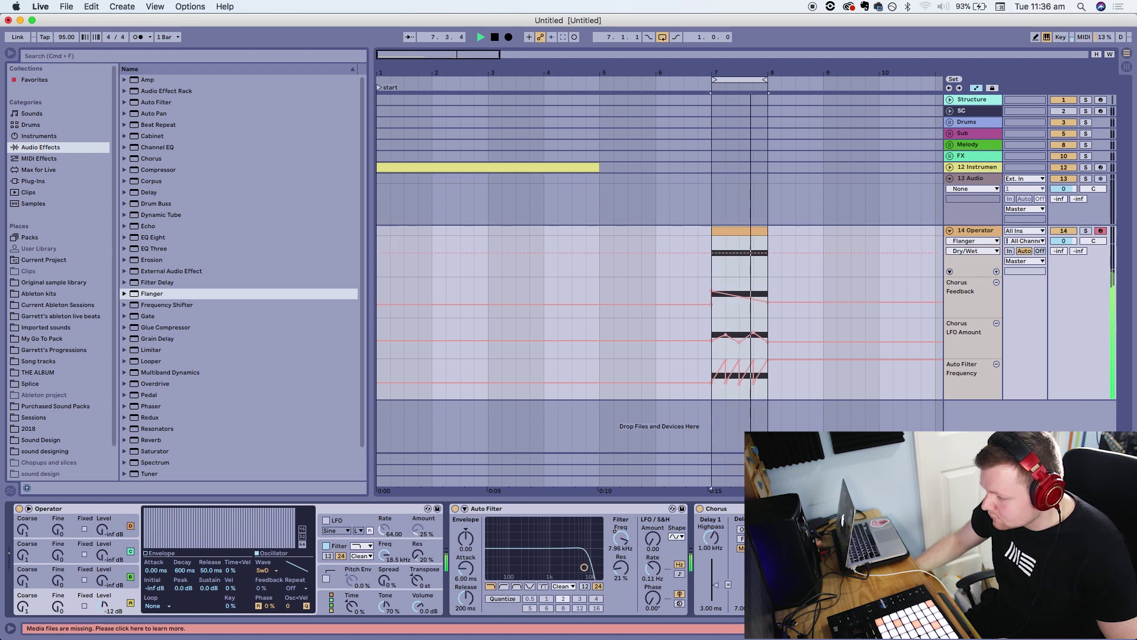
drag(1090, 601, 1090, 625)
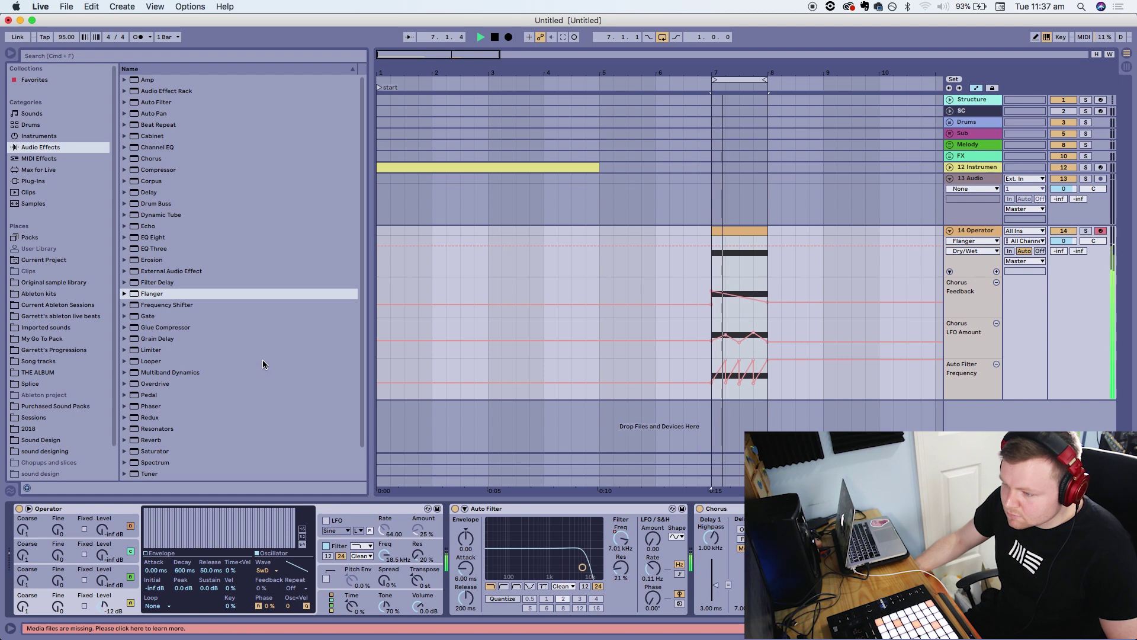
Add an Echo after the Flanger and collapse the Auto Filter, Chorus, Flanger and Echo devices.
drag(146, 230, 736, 307)
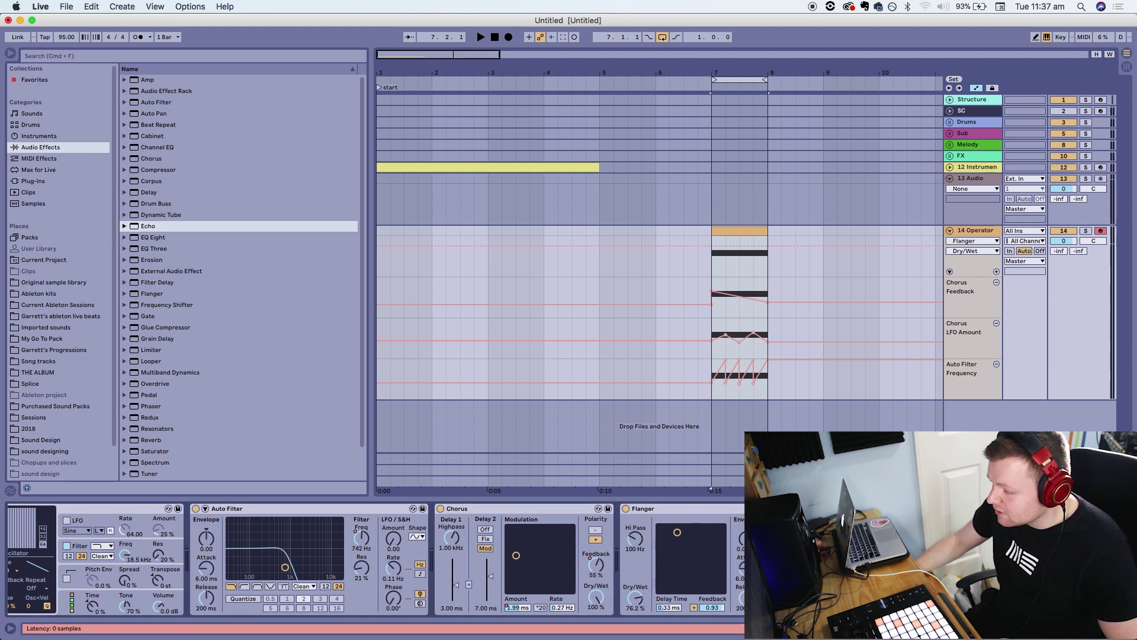
click(401, 168)
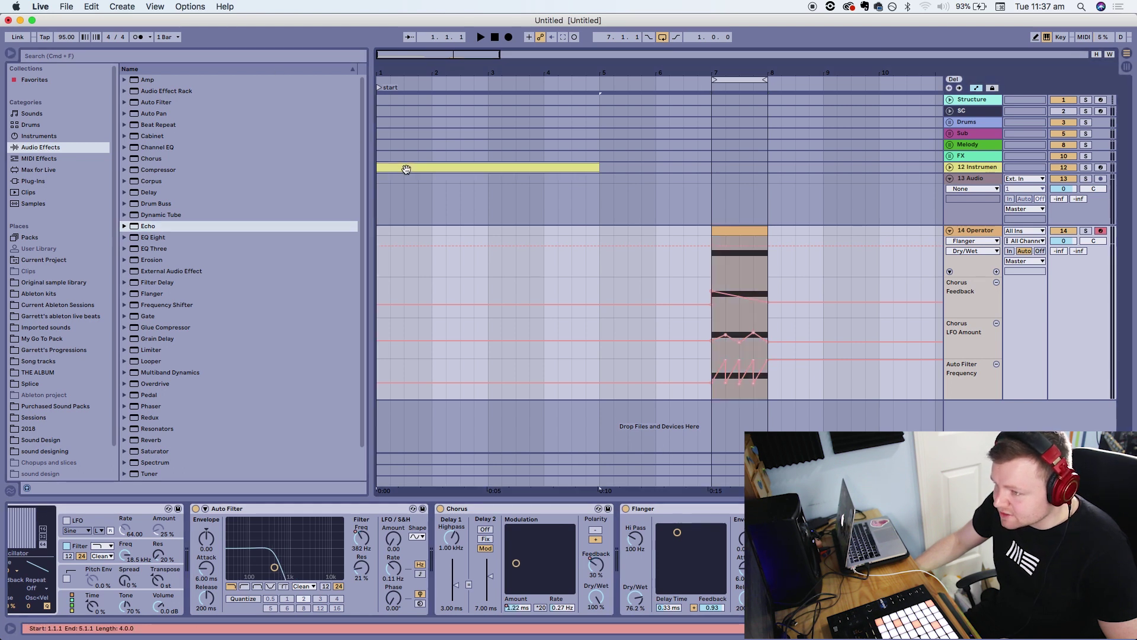
click(728, 236)
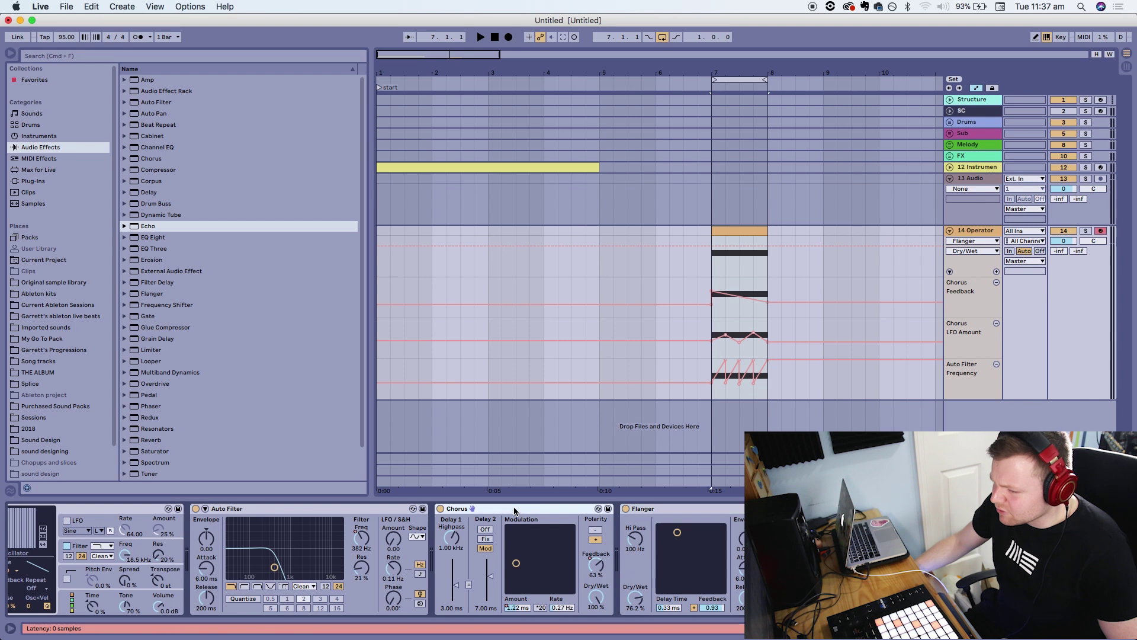
double_click(553, 506)
double_click(533, 508)
double_click(303, 512)
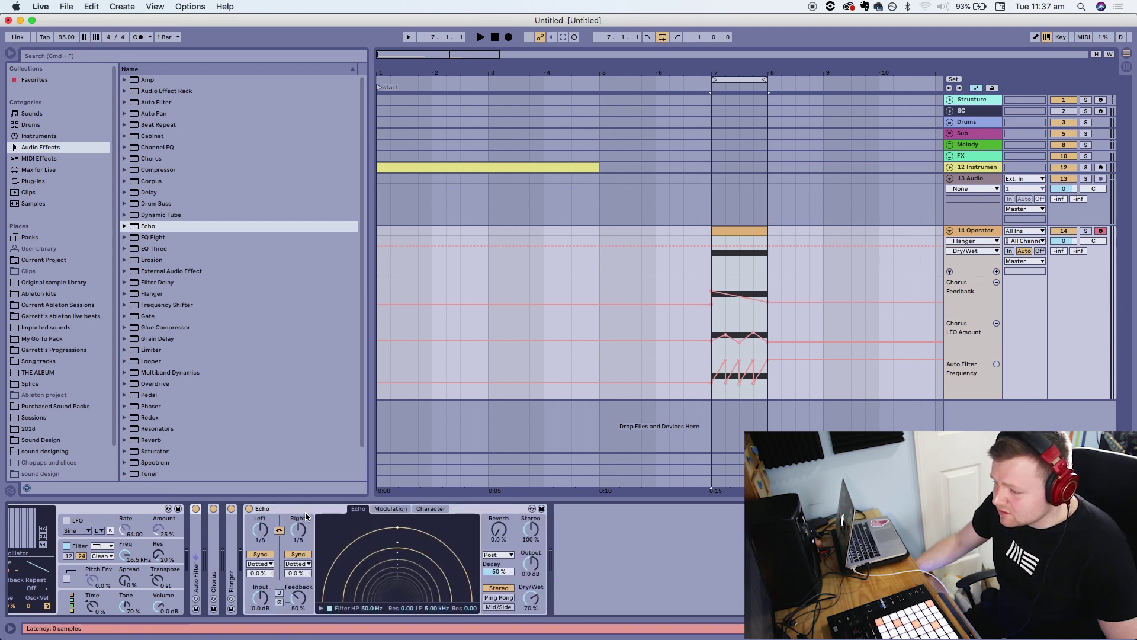
click(301, 509)
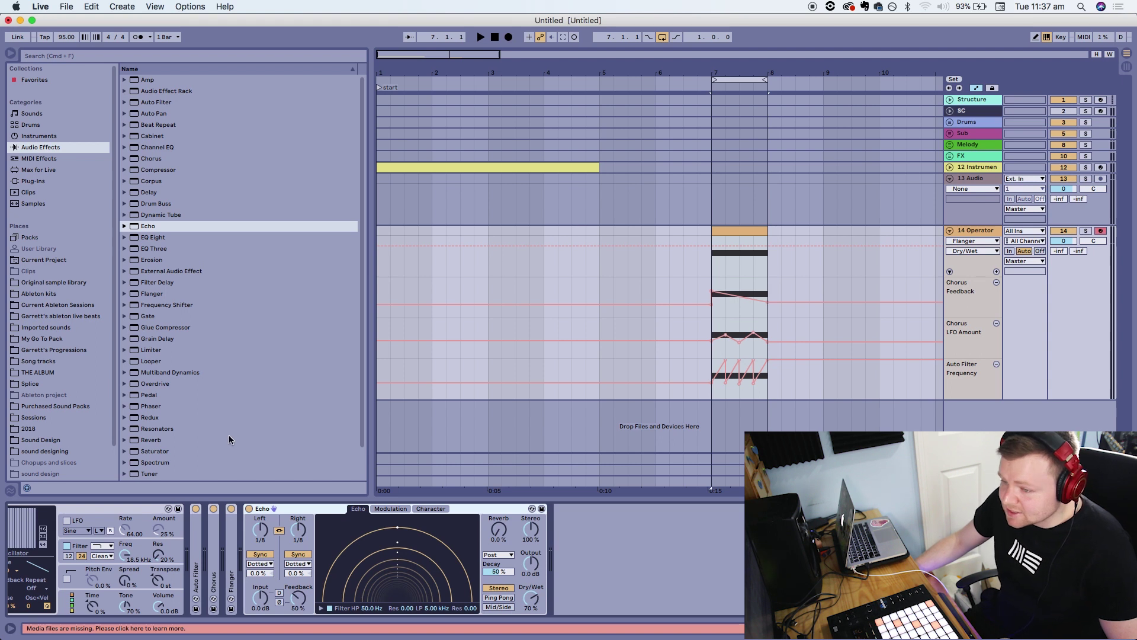
double_click(269, 510)
Insert an Amp between the Flanger and the Echo, and switch the Echo off.
scroll(159, 431, down, 3)
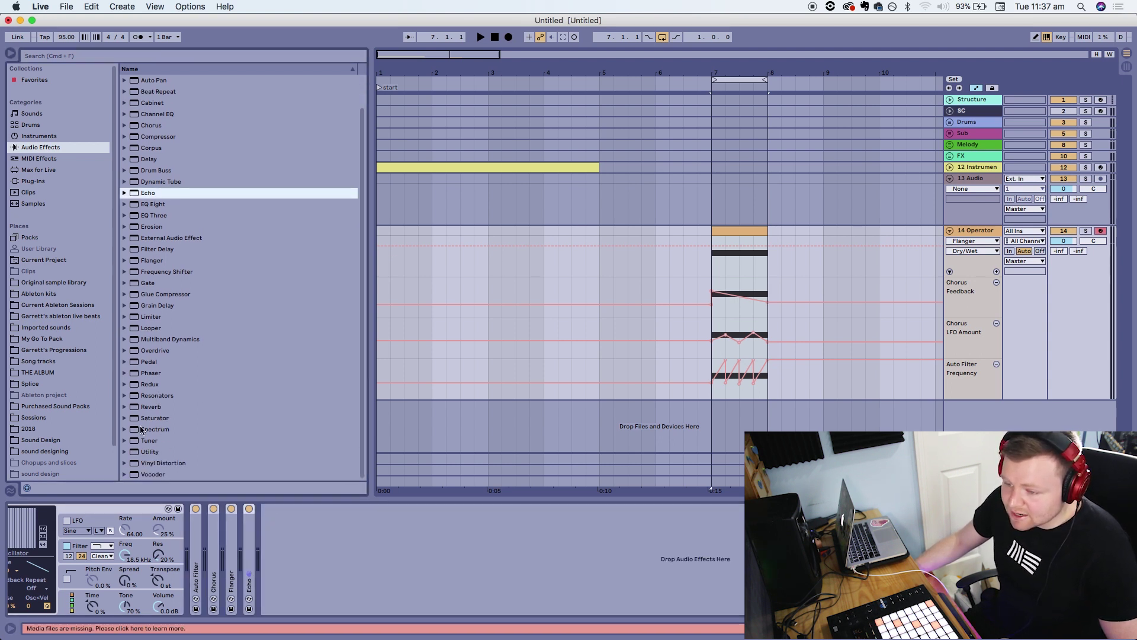
scroll(139, 185, up, 3)
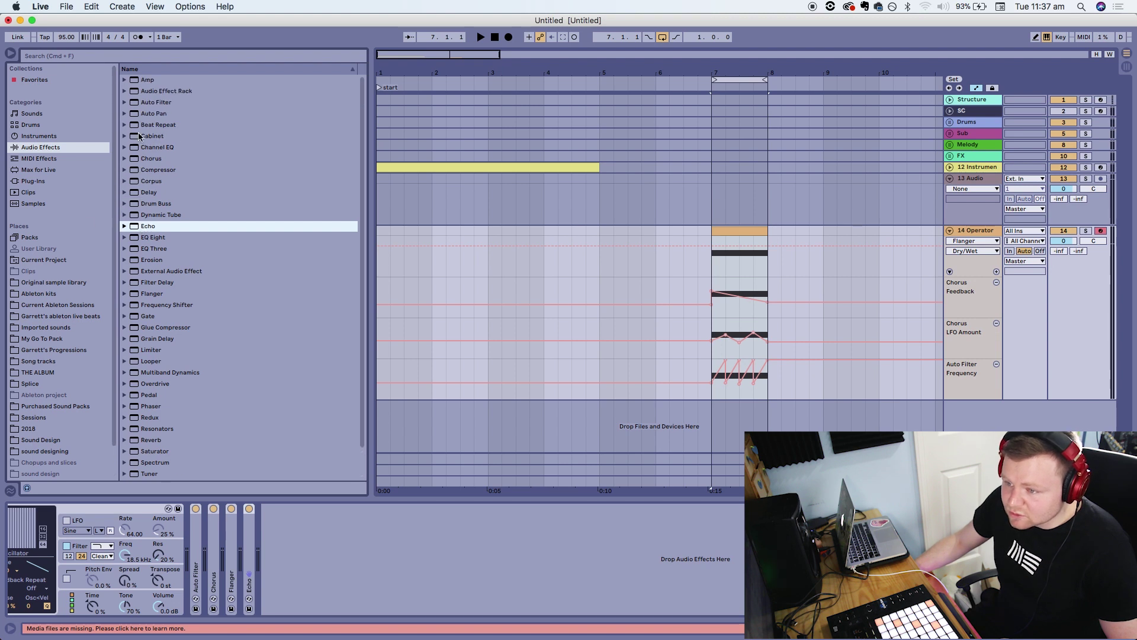
click(142, 81)
drag(684, 255, 308, 557)
drag(289, 504, 273, 539)
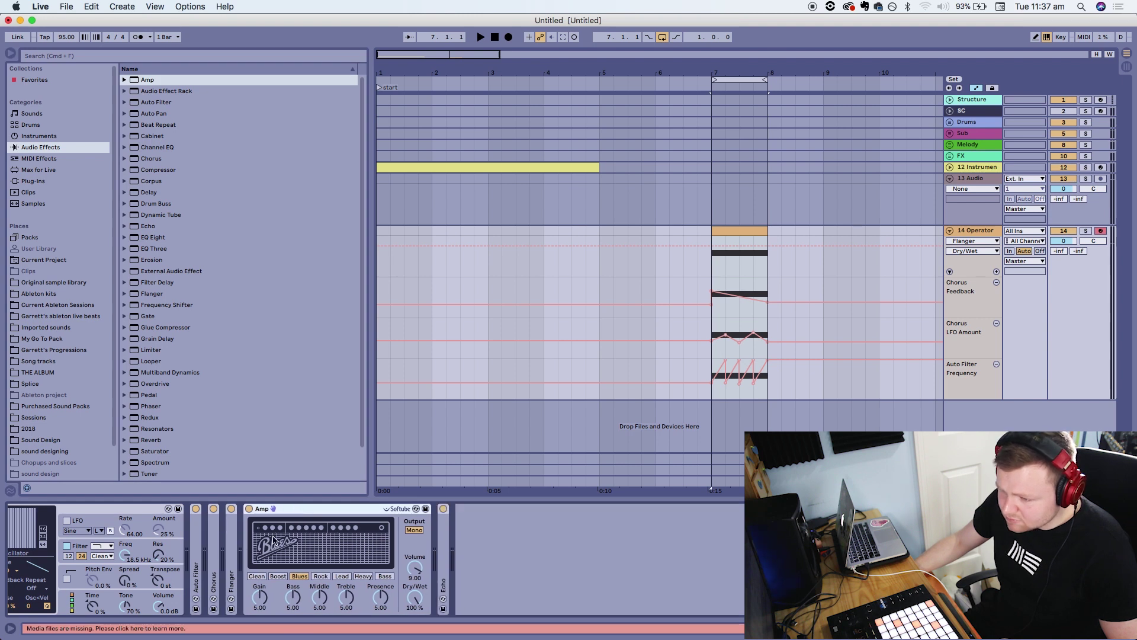
Play the loop and audition the Amp's Boost, Rock, Lead, Heavy and Bass types.
key(space)
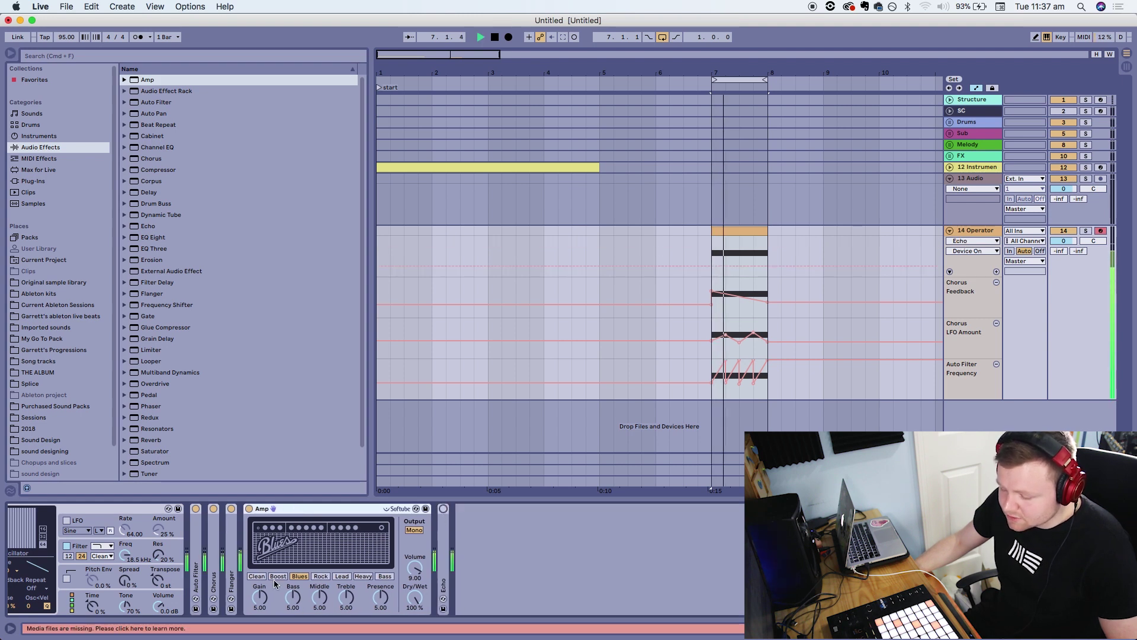
click(278, 576)
click(320, 576)
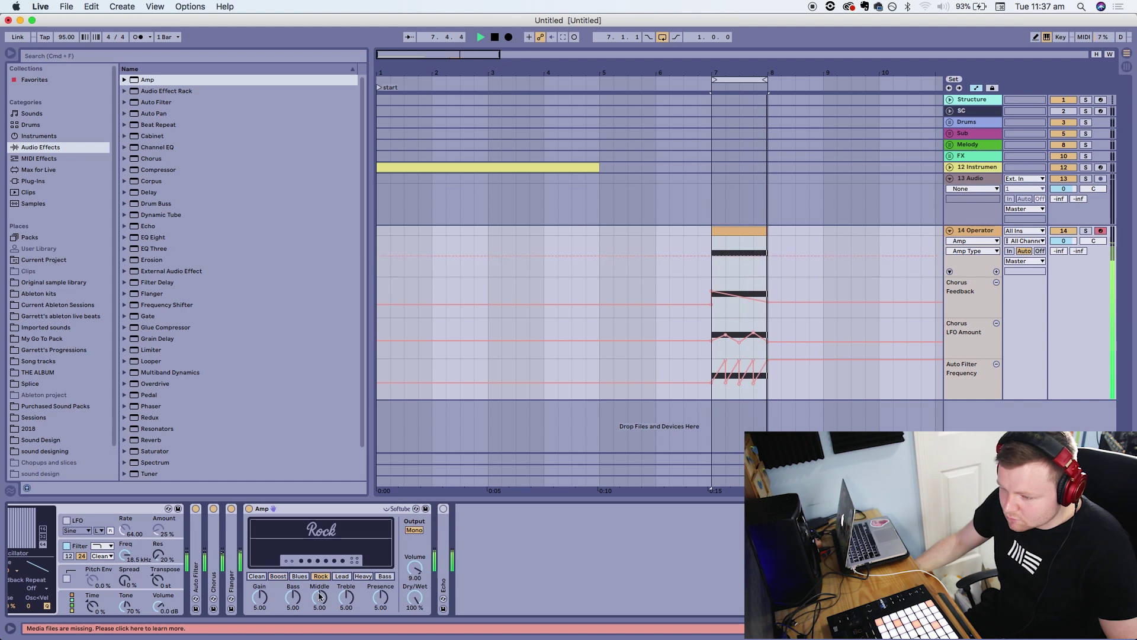
click(342, 576)
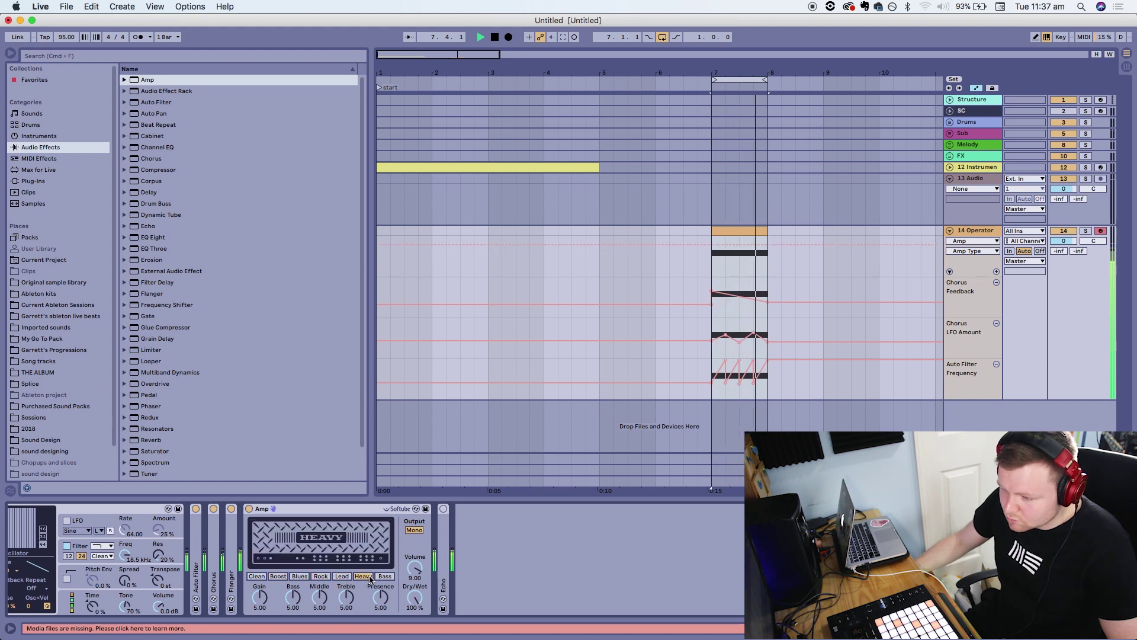
click(384, 576)
click(322, 576)
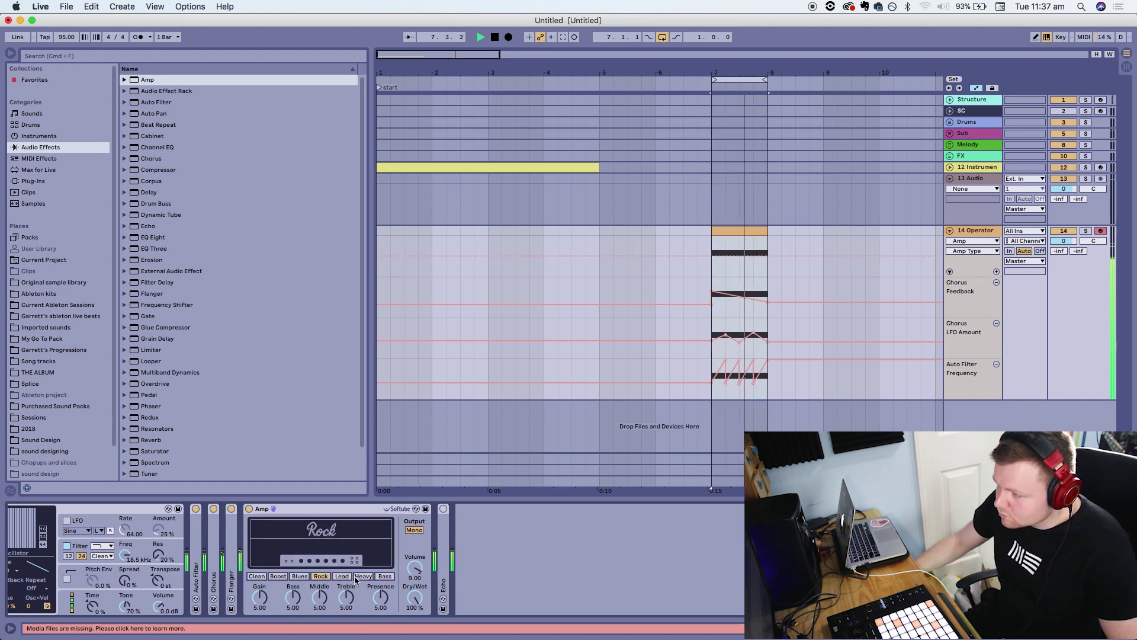
Set the Amp to Blues with gain 5.16, bass 2.27, middle 3.44 and dry/wet 50%.
click(300, 576)
drag(256, 611, 266, 608)
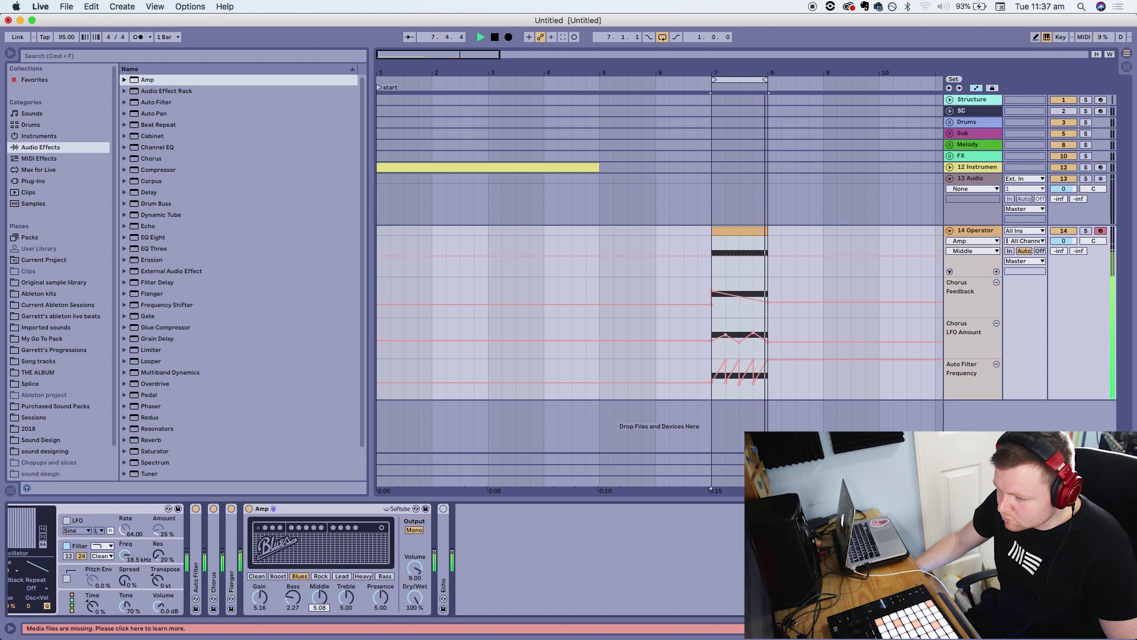
drag(415, 599, 415, 603)
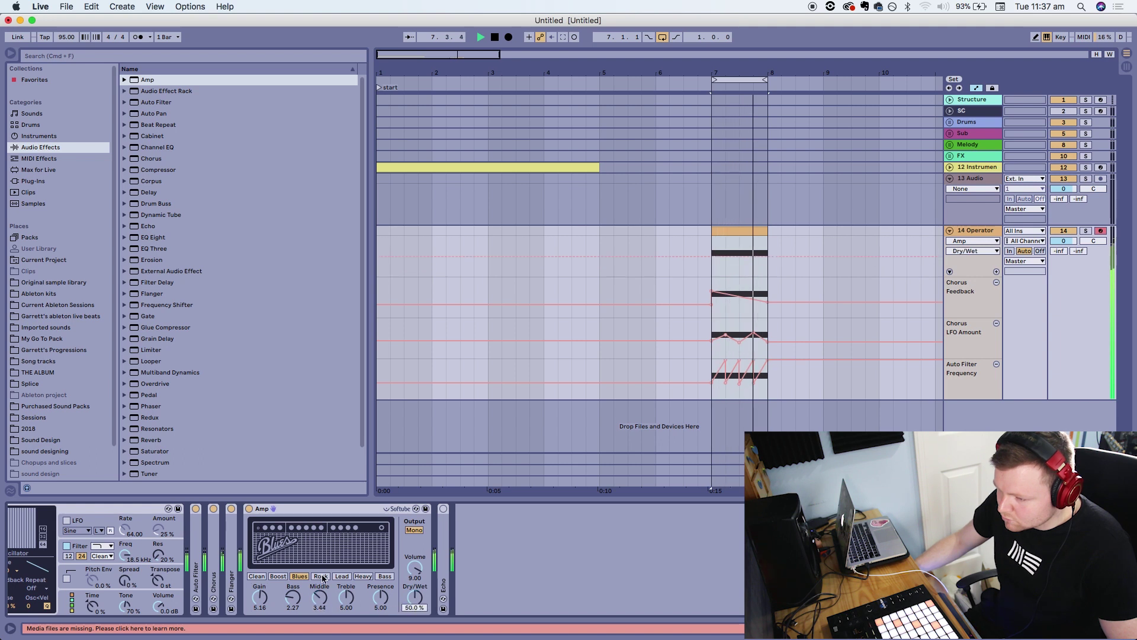
Compare the Amp types at different dry/wet amounts while the loop plays, and choose the Bass type.
click(322, 576)
click(342, 576)
drag(414, 598, 414, 601)
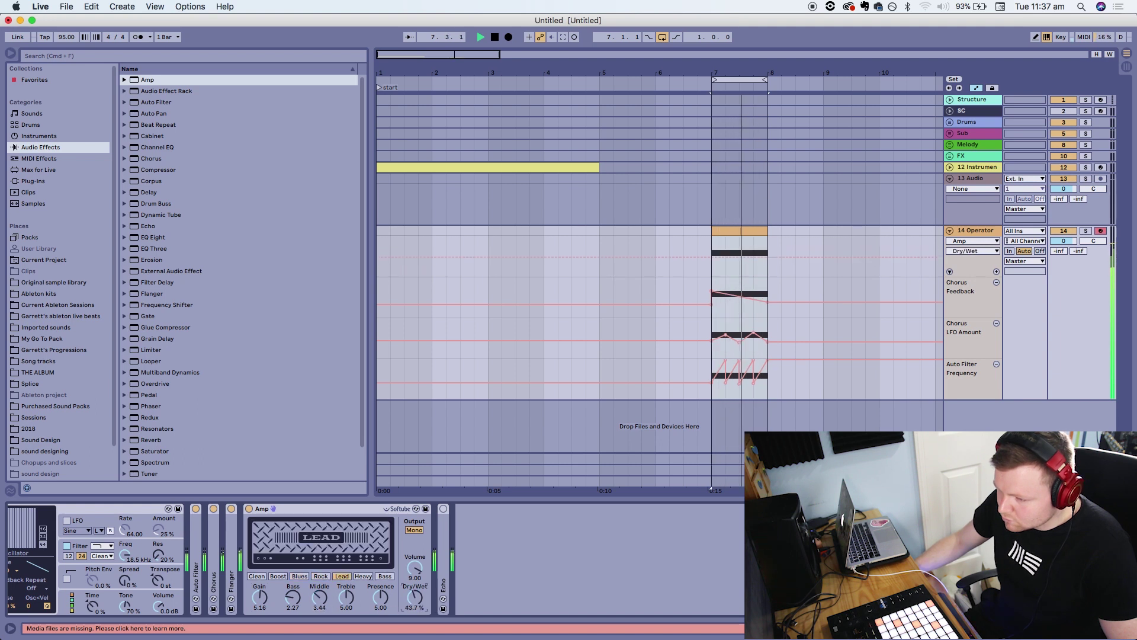
click(364, 577)
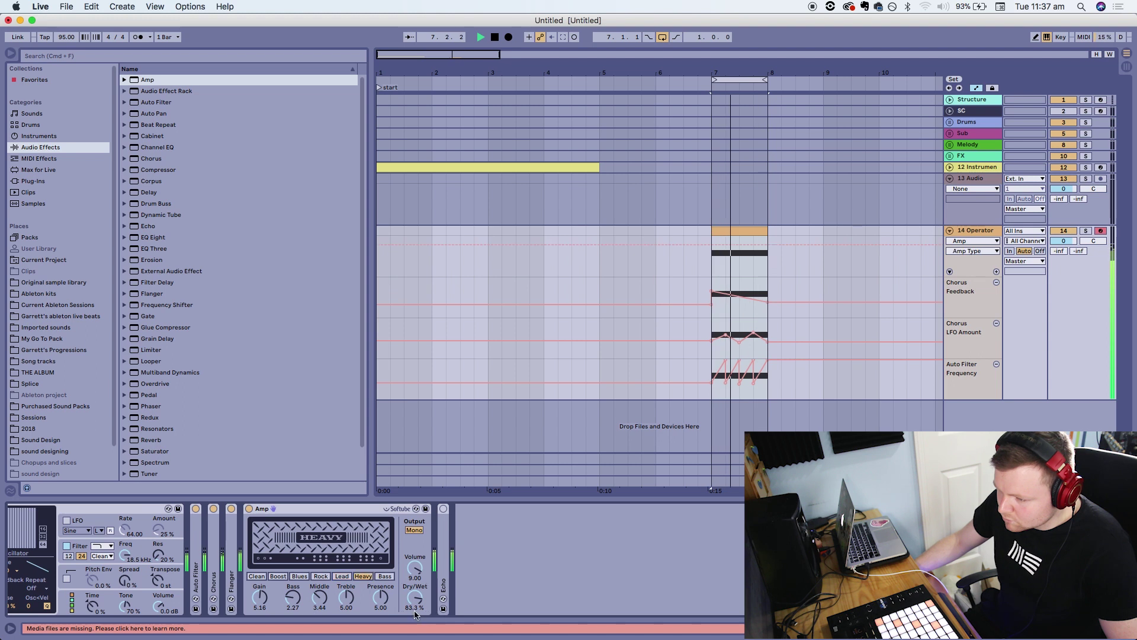
click(384, 577)
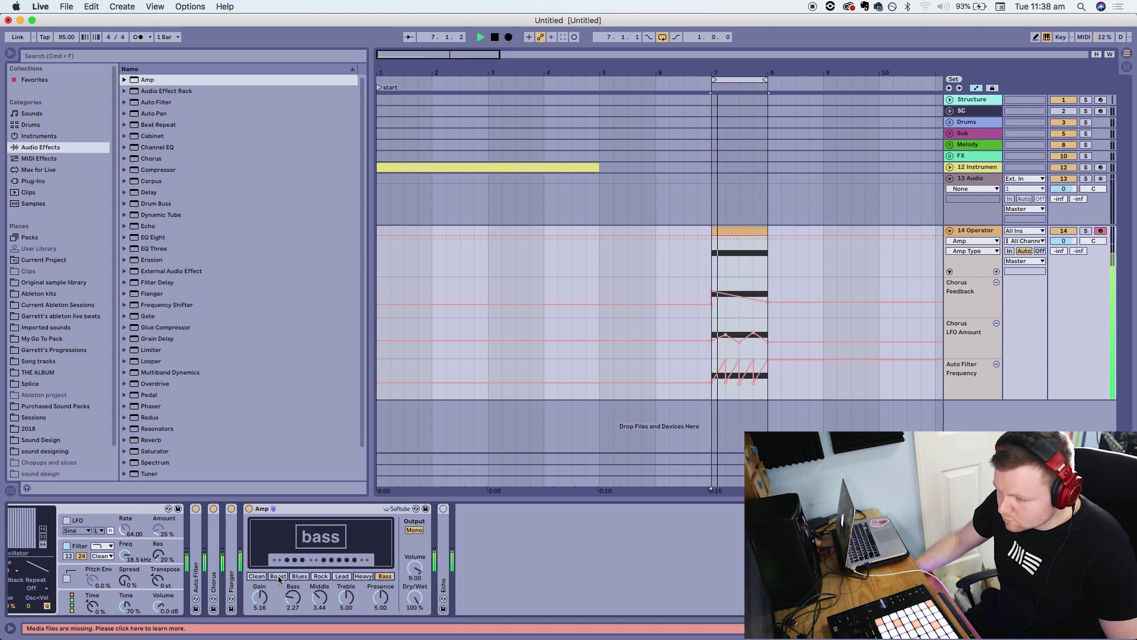
click(278, 576)
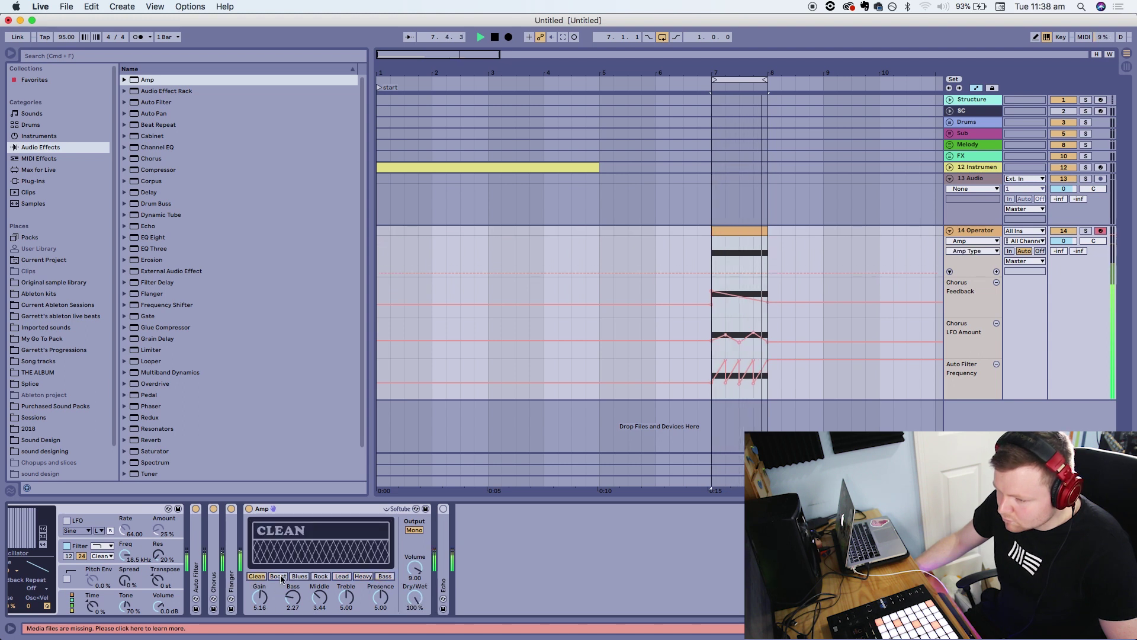
click(385, 577)
Set the Amp's gain to 2.30, bass 1.41, middle 6.19, treble 2.34, presence 6.75 and dry/wet 50%.
drag(380, 598, 381, 613)
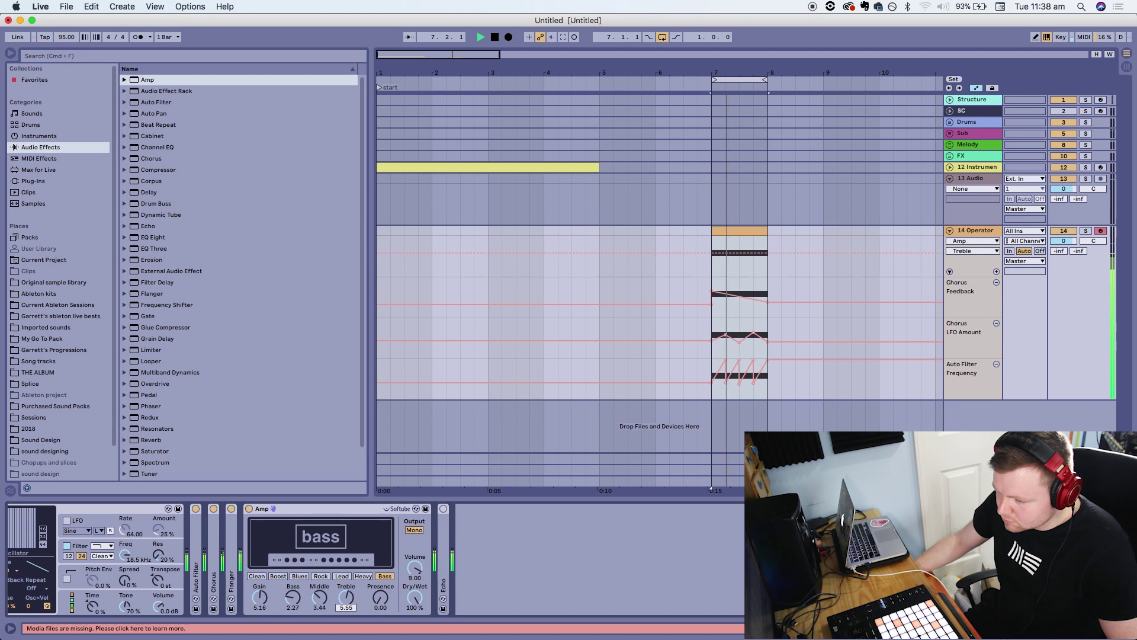
drag(319, 602, 260, 616)
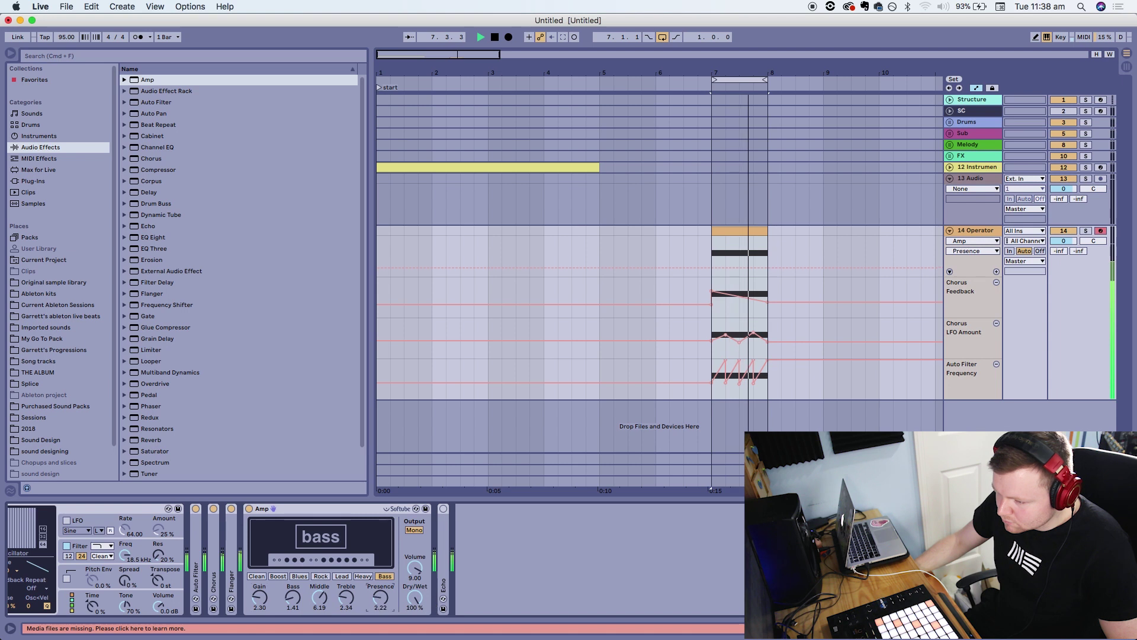
drag(380, 606, 414, 619)
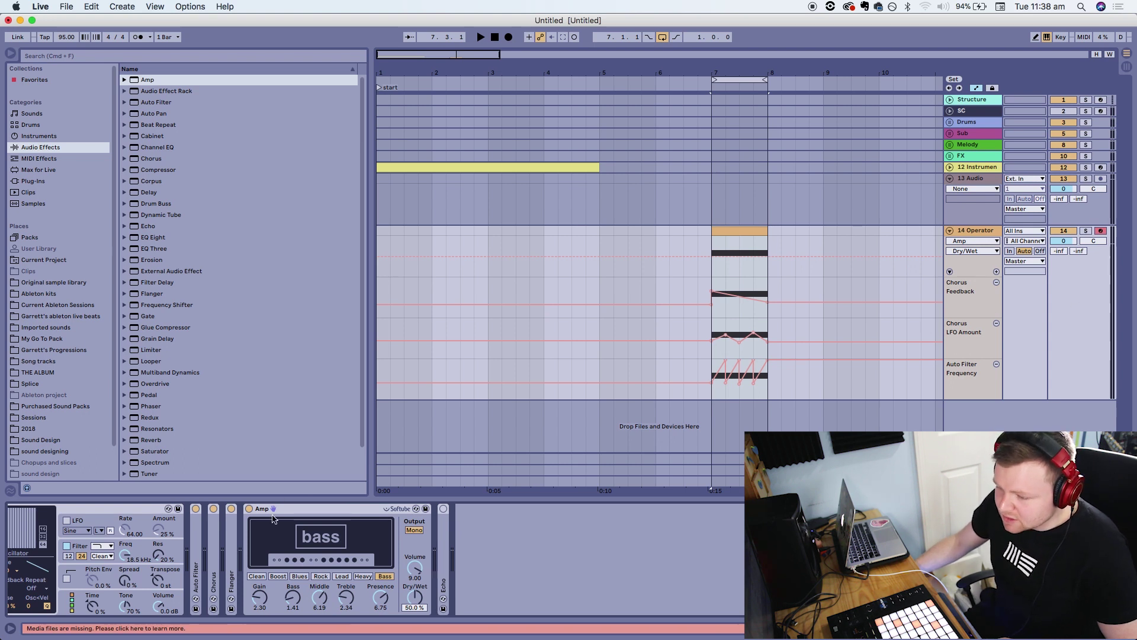
Collapse the Amp and add an EQ Eight after the Echo at the end of the effect chain.
double_click(278, 511)
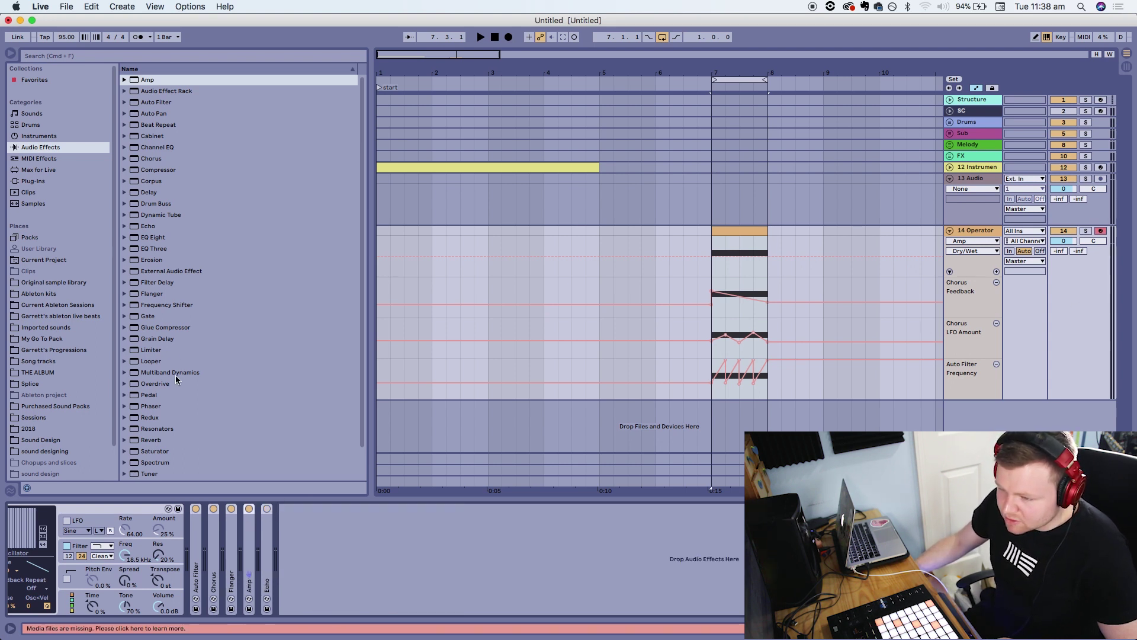
click(141, 171)
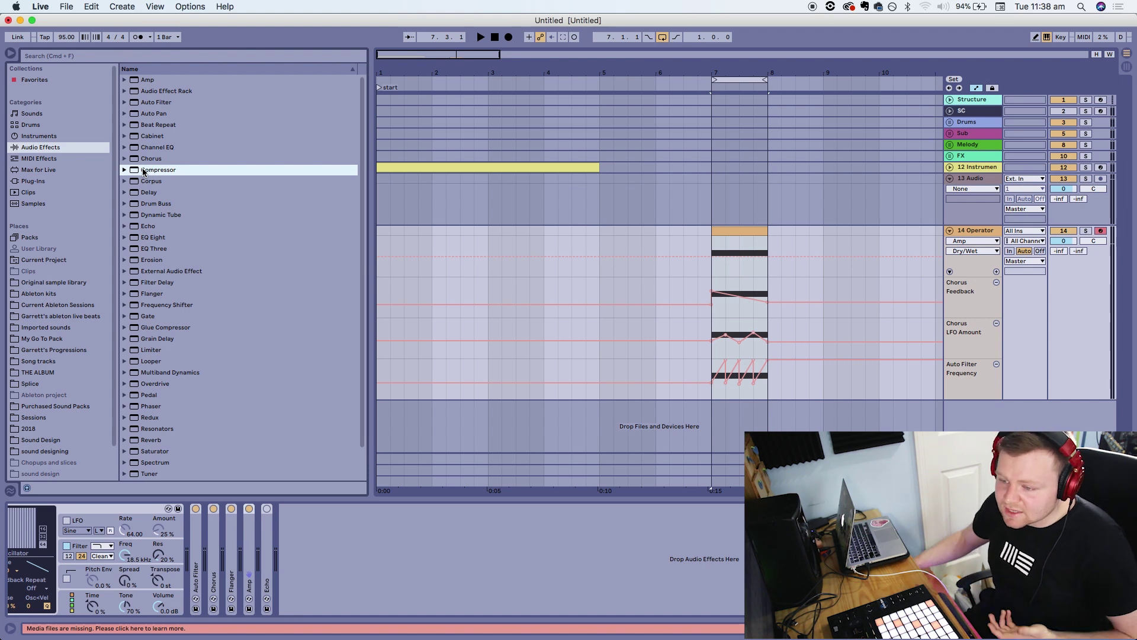
drag(142, 240, 317, 578)
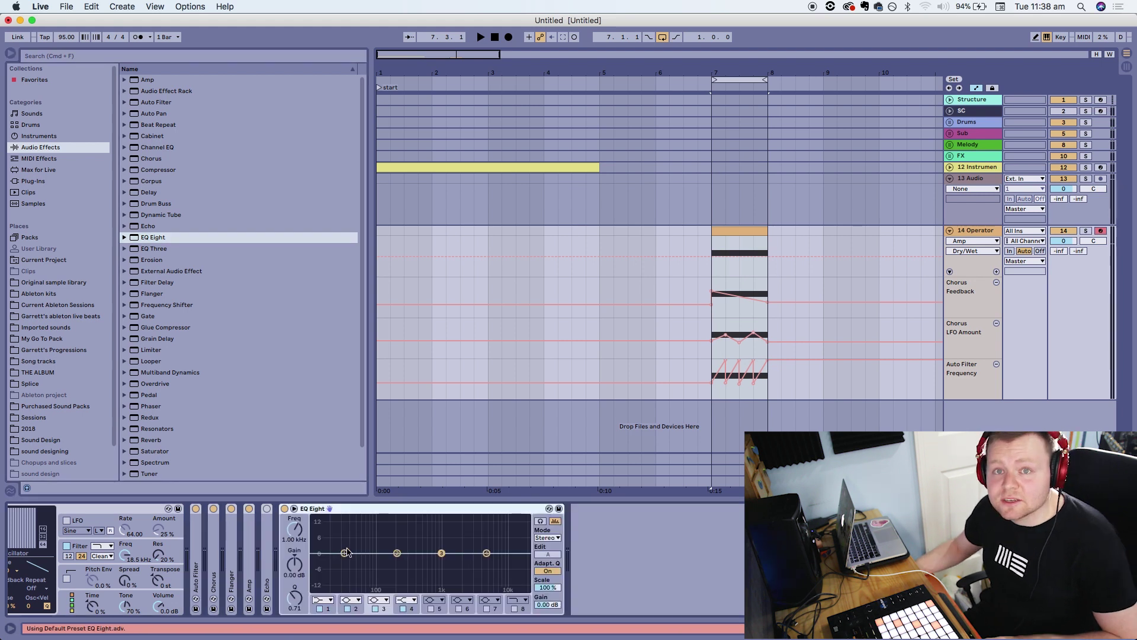
Boost EQ Eight band 2 at 5.05 kHz with a gain of 8.10 dB and a Q of 1.72.
drag(397, 556, 487, 537)
drag(289, 564, 290, 554)
drag(292, 602, 292, 592)
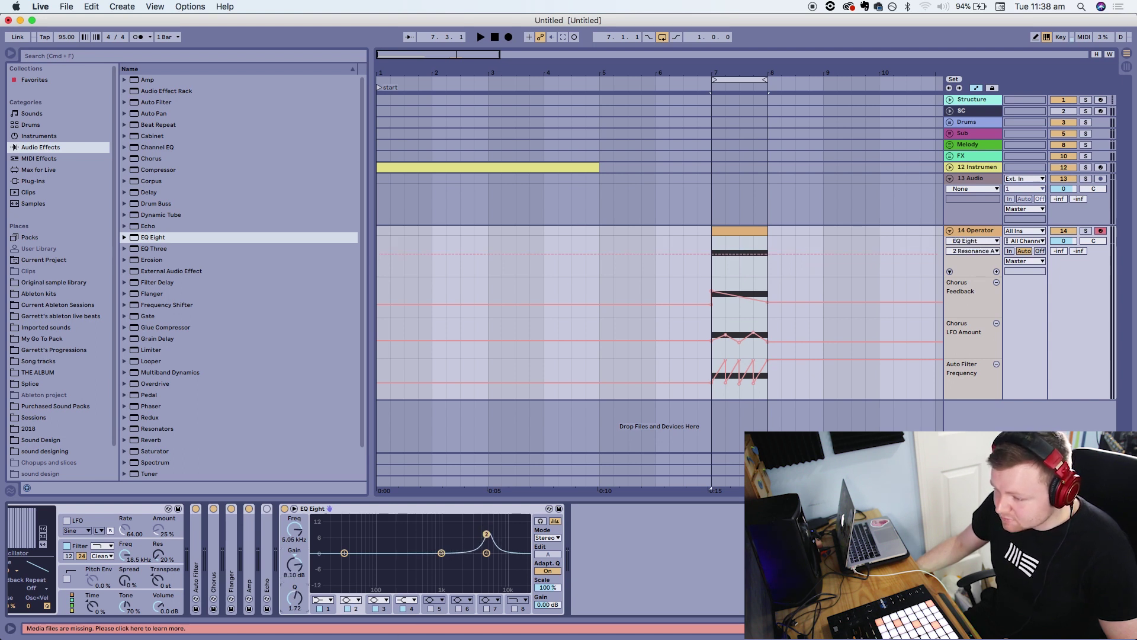
Automate EQ Eight's band 2 frequency in its own lane, falling from 5.05 kHz to about 19 Hz across bar 7, and audition it.
right_click(294, 538)
click(299, 545)
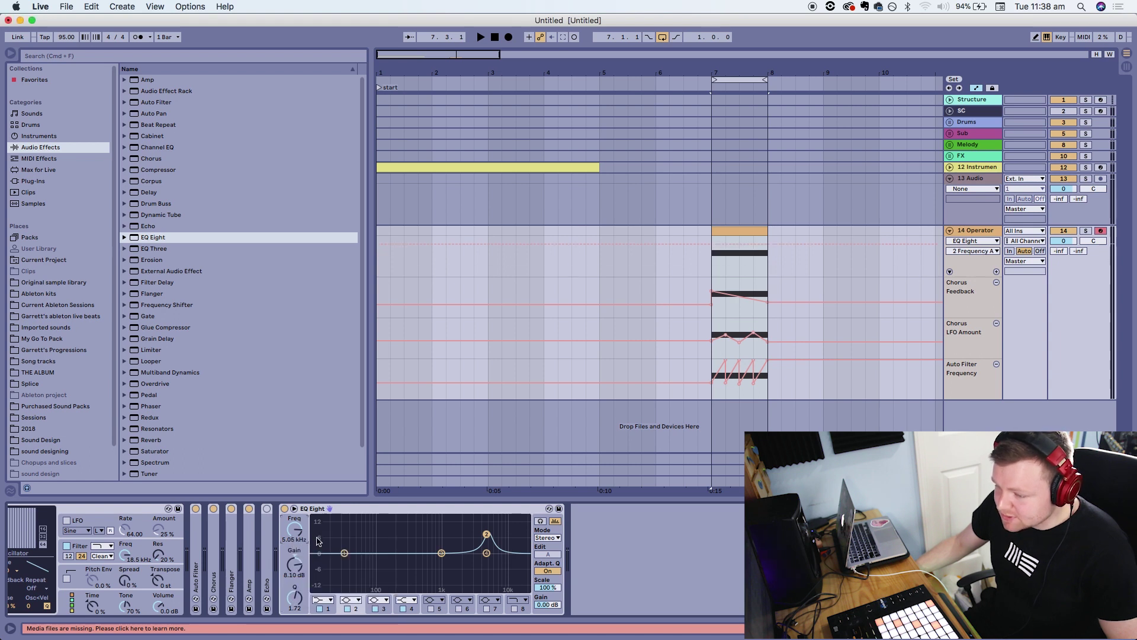
click(997, 271)
click(712, 287)
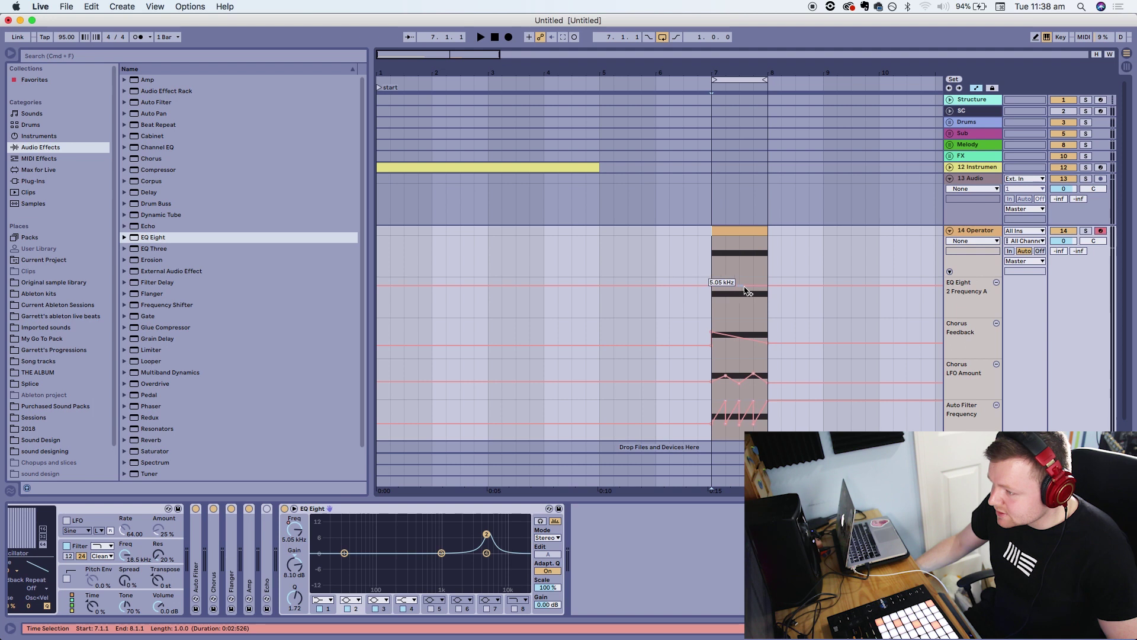
drag(768, 290, 768, 319)
click(713, 307)
key(space)
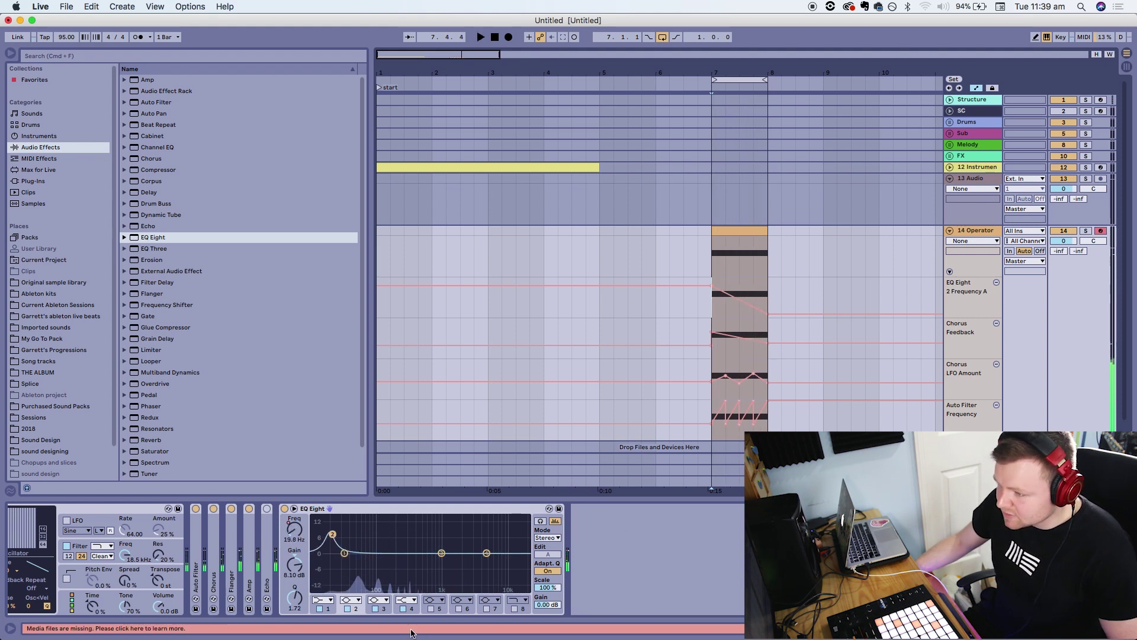
Cut EQ Eight band 3 at 4.74 kHz with a gain of -7.07 dB and a Q of 1.29.
click(390, 613)
drag(441, 553, 486, 567)
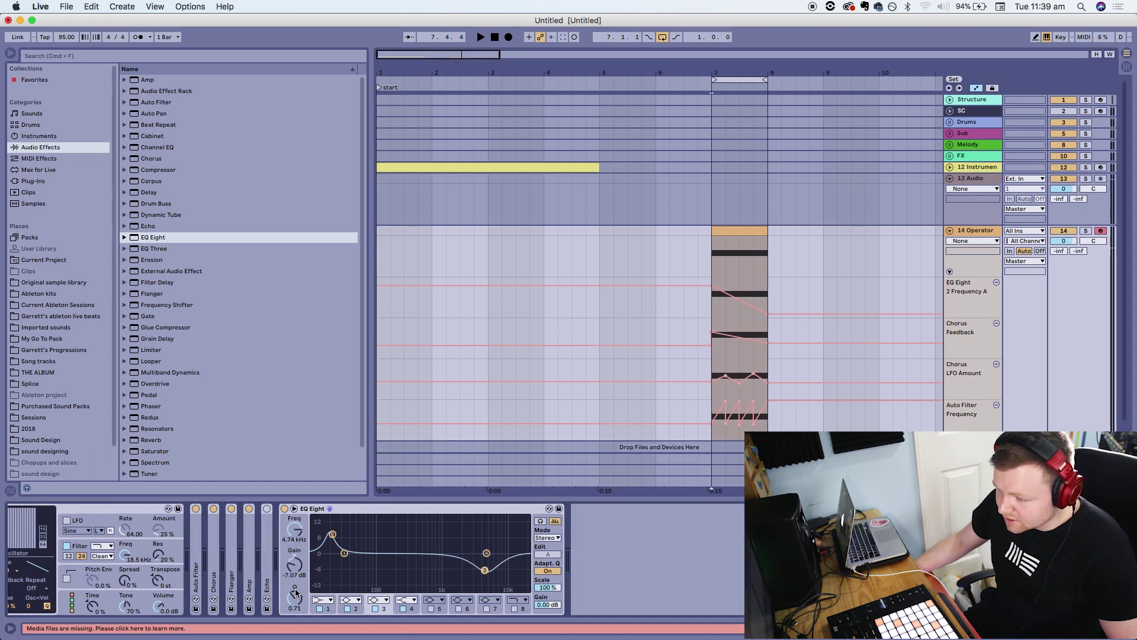
drag(291, 600, 289, 581)
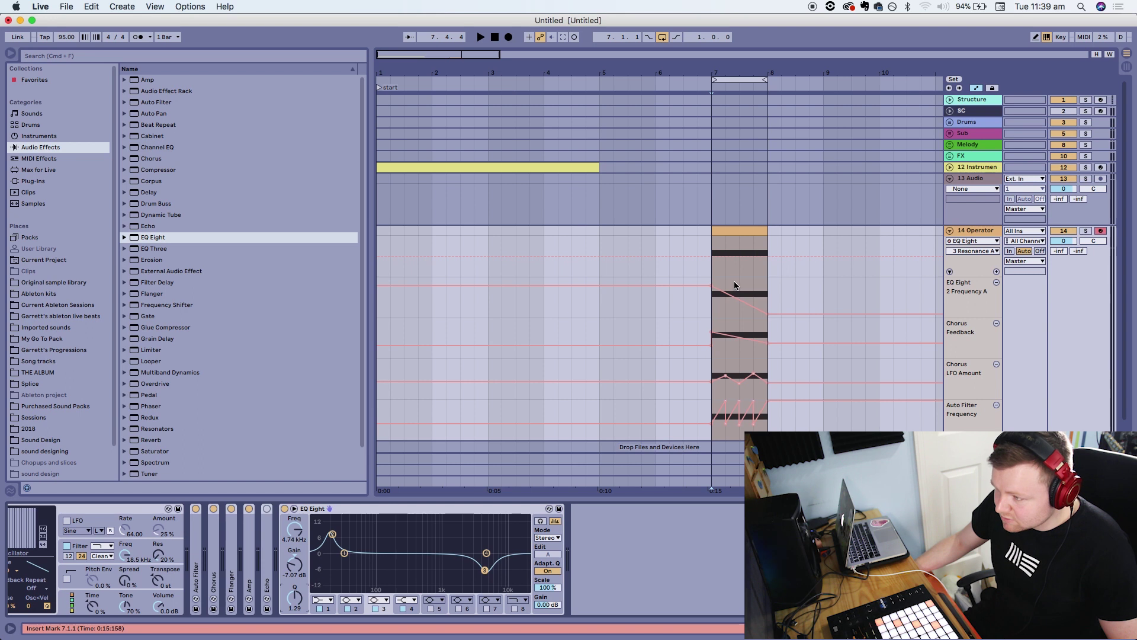
Automate EQ Eight's band 3 frequency in its own lane, rising from about 38 Hz to about 2.4 kHz across bar 7, and audition it.
right_click(293, 533)
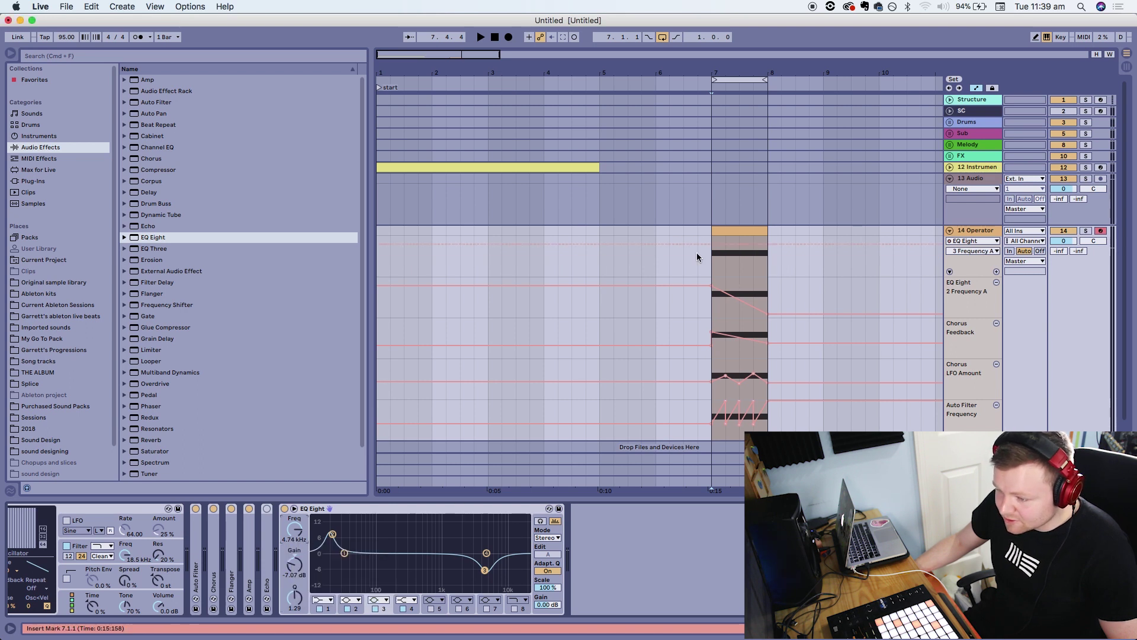
click(713, 244)
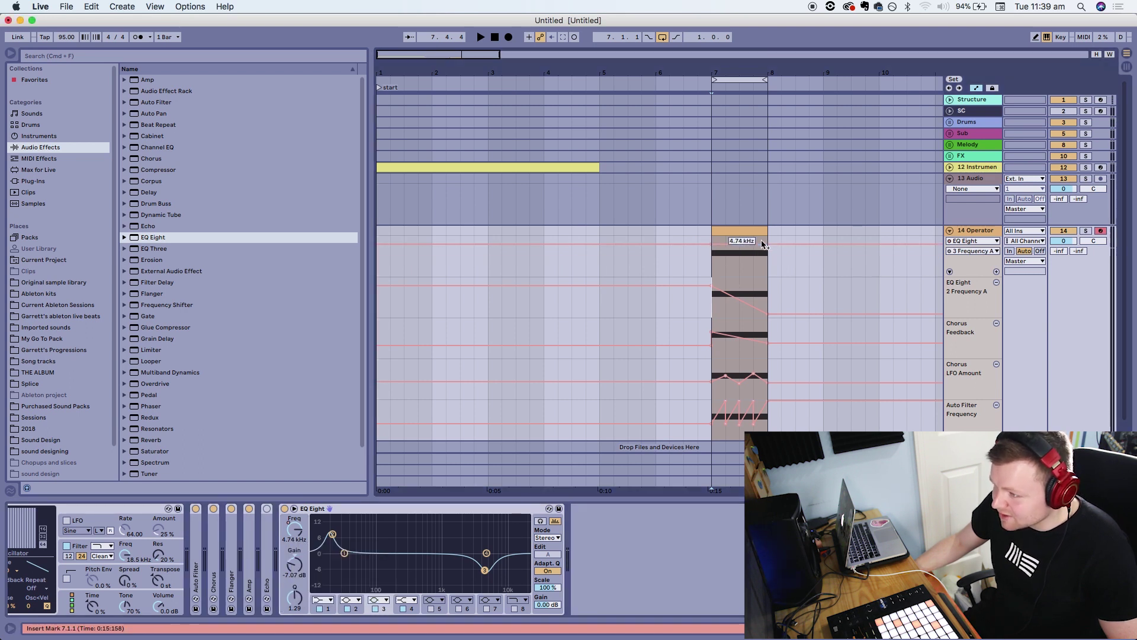
drag(767, 247, 712, 269)
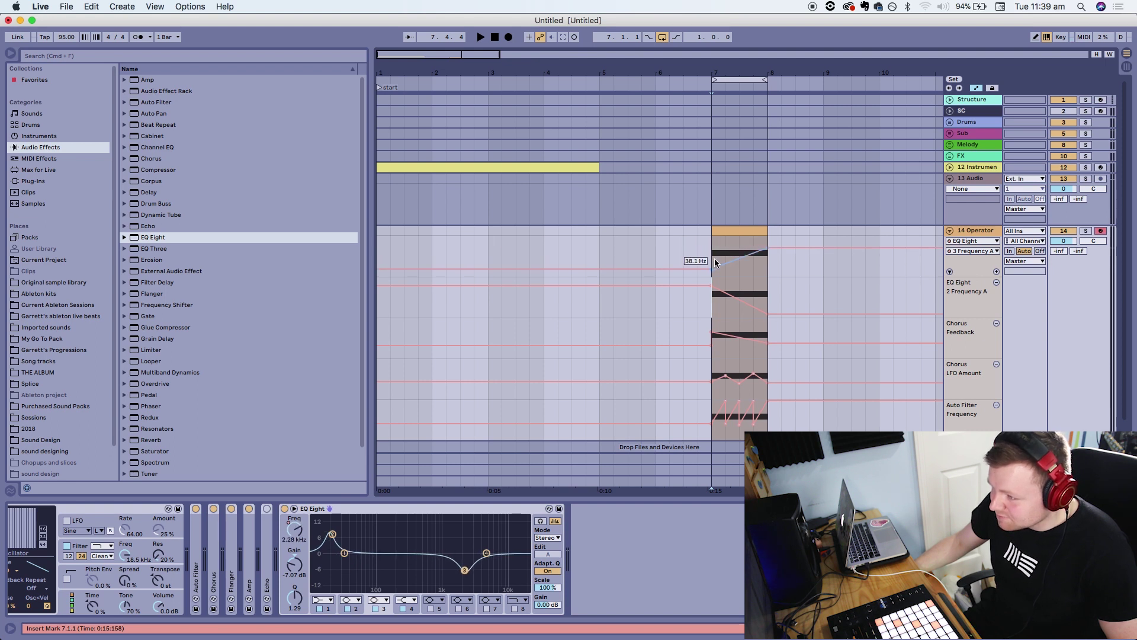
click(995, 271)
key(space)
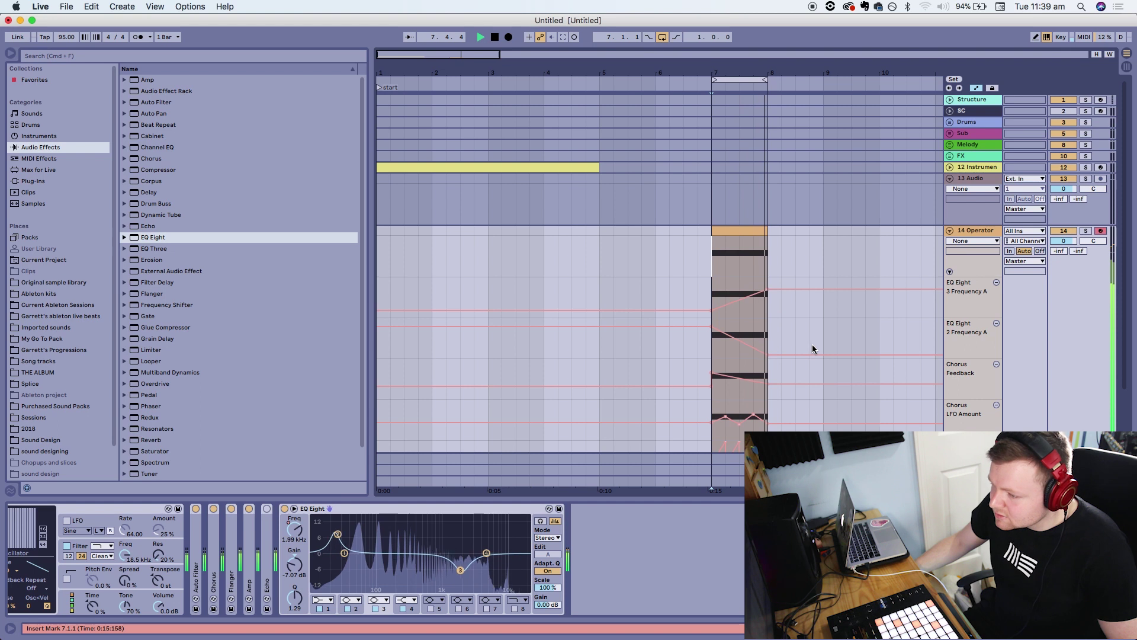
key(space)
Duplicate the clip into bar 8 and mirror both EQ Eight frequency envelopes there, with band 2 rising and band 3 falling to about 72 Hz.
click(751, 231)
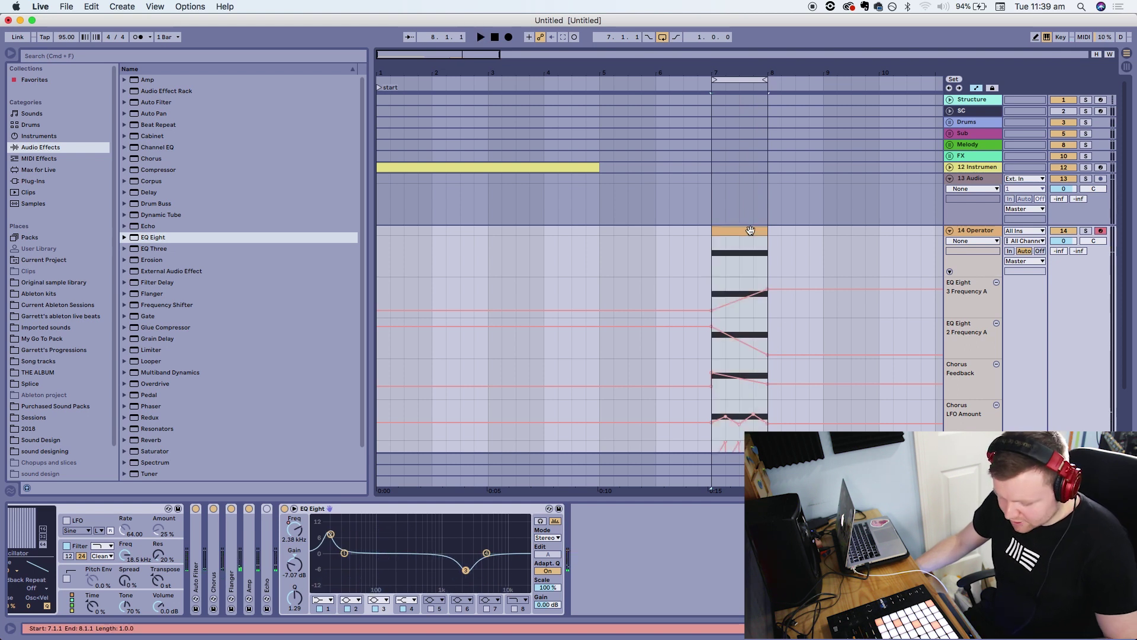
key(super+d)
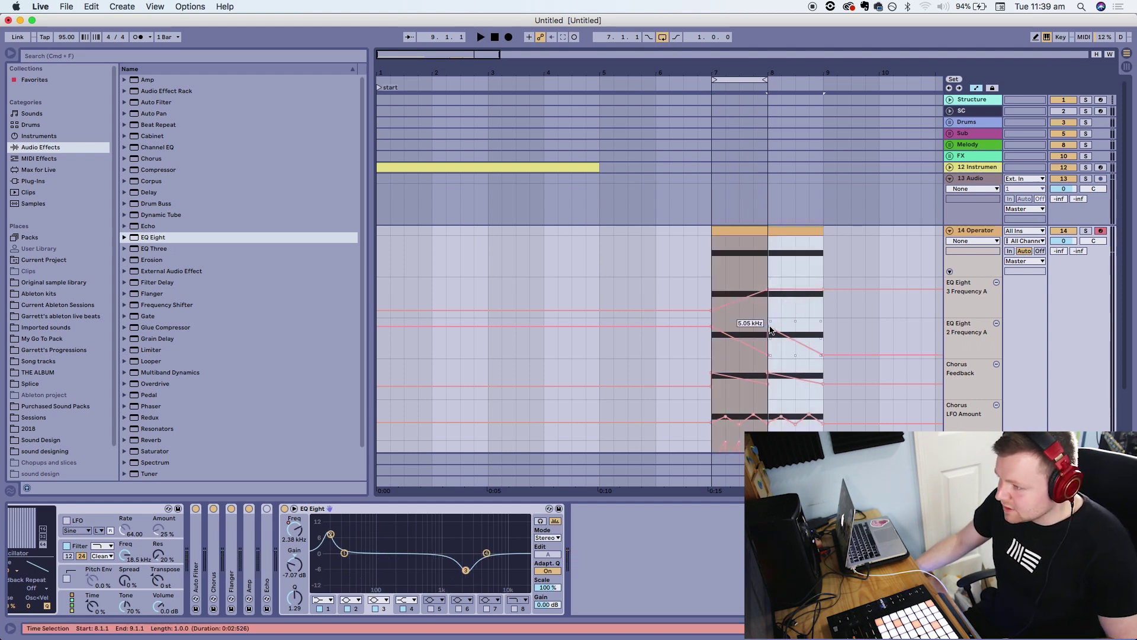
click(824, 355)
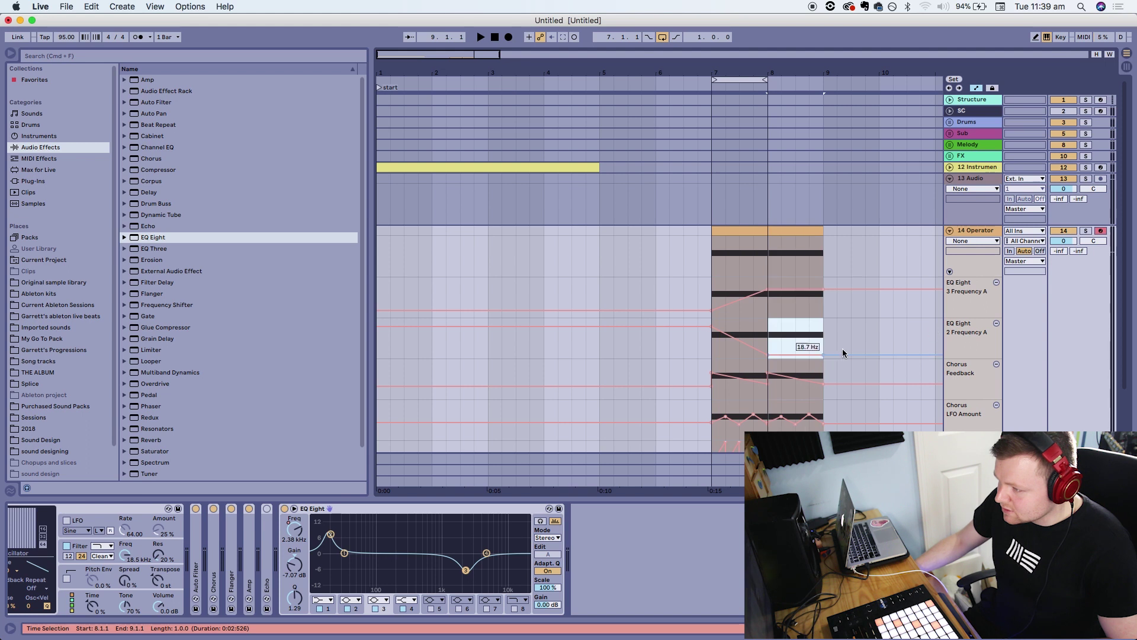
drag(823, 354, 823, 306)
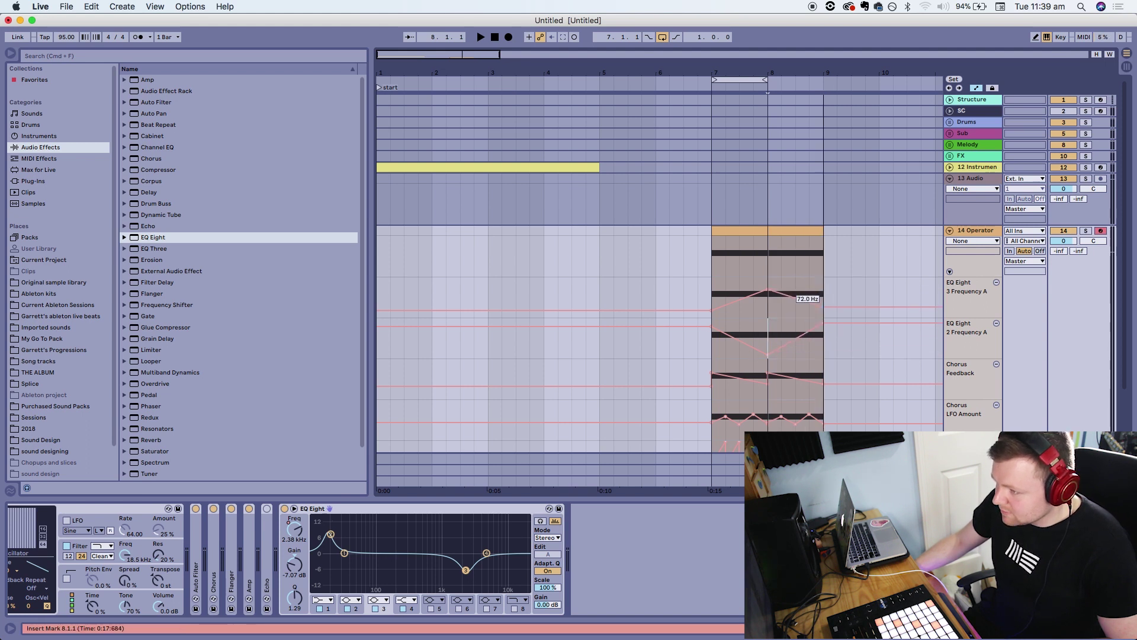
Extend the loop to cover bars 7 and 8, and reshape the Chorus feedback automation so it rises back across bar 8.
drag(768, 83, 824, 82)
key(space)
scroll(872, 388, down, 3)
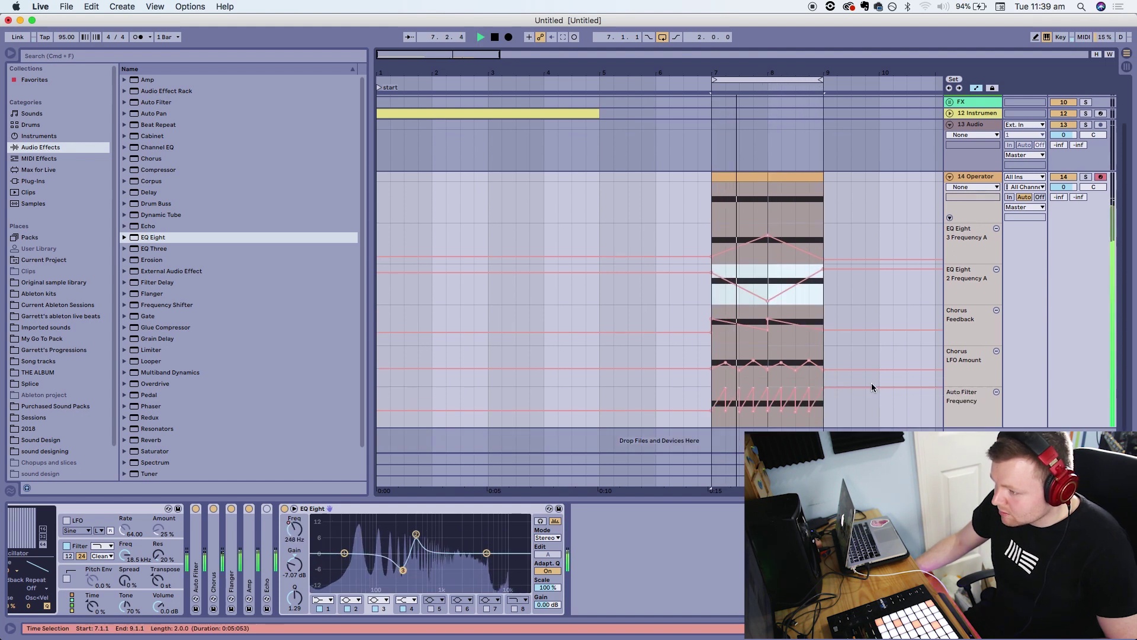
click(768, 319)
drag(824, 330, 824, 323)
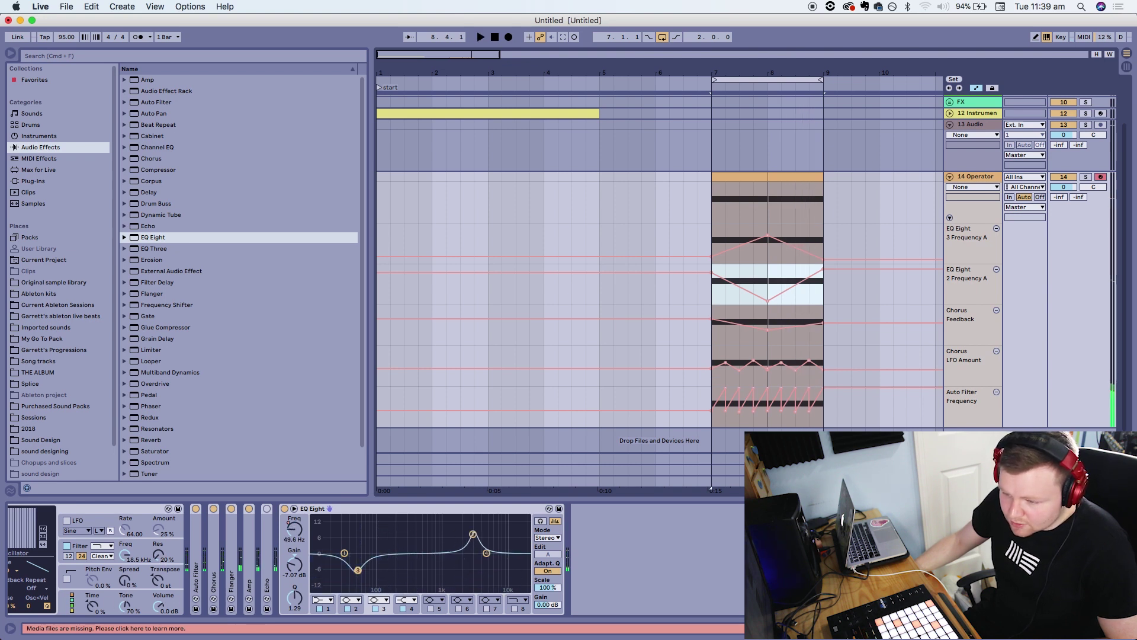
Play the two-bar loop and review the Operator, Auto Filter and Chorus with their devices expanded.
click(162, 558)
scroll(163, 558, left, 5)
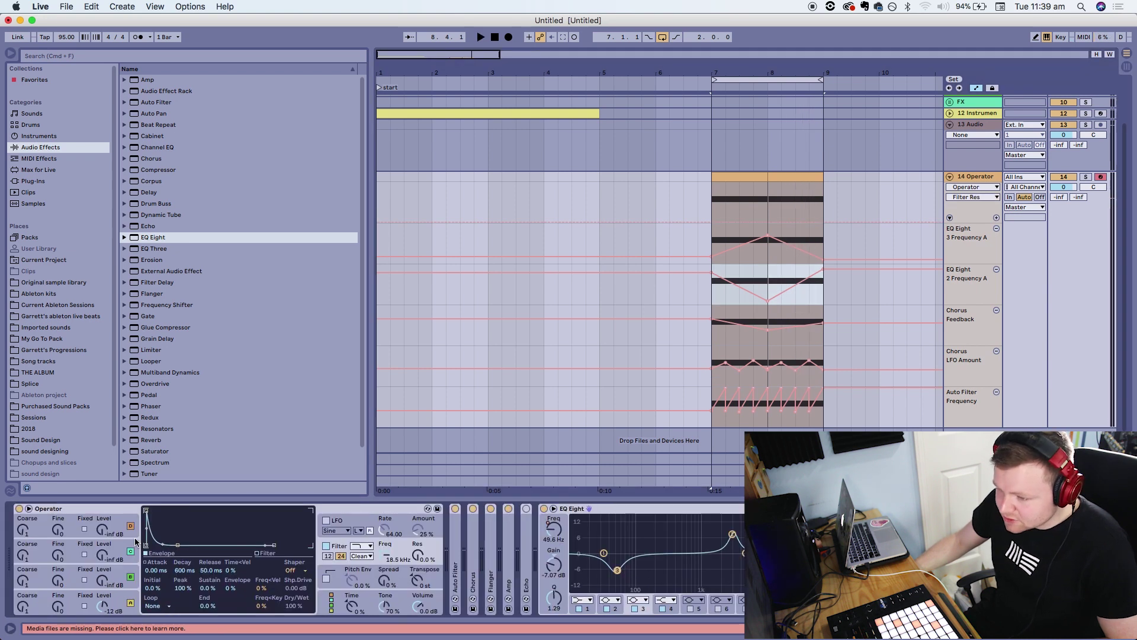
key(space)
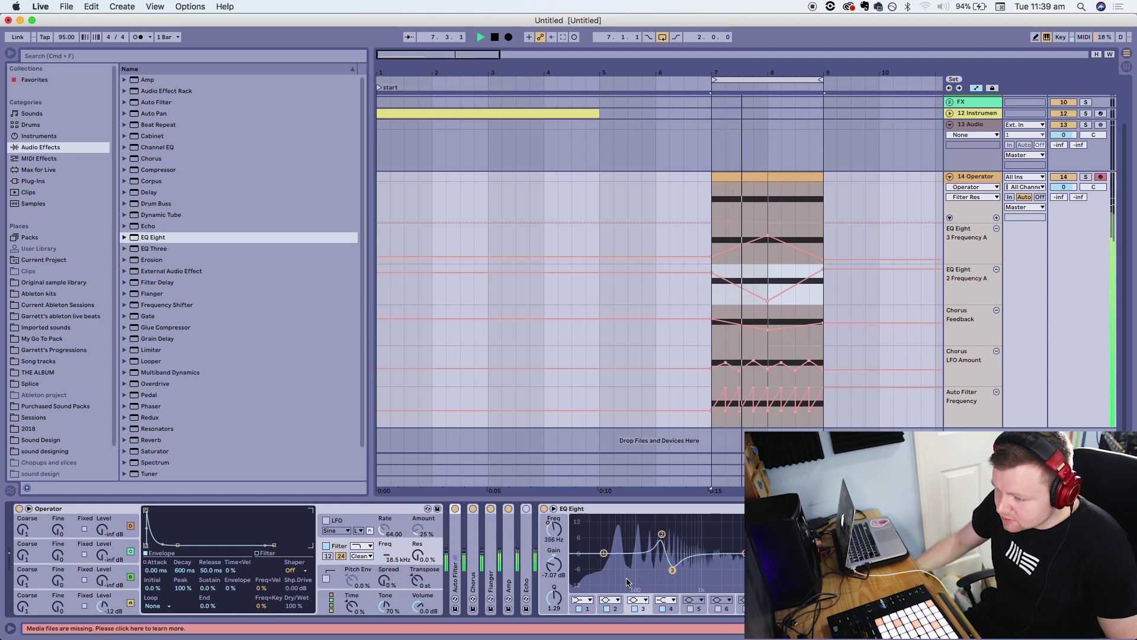
double_click(454, 572)
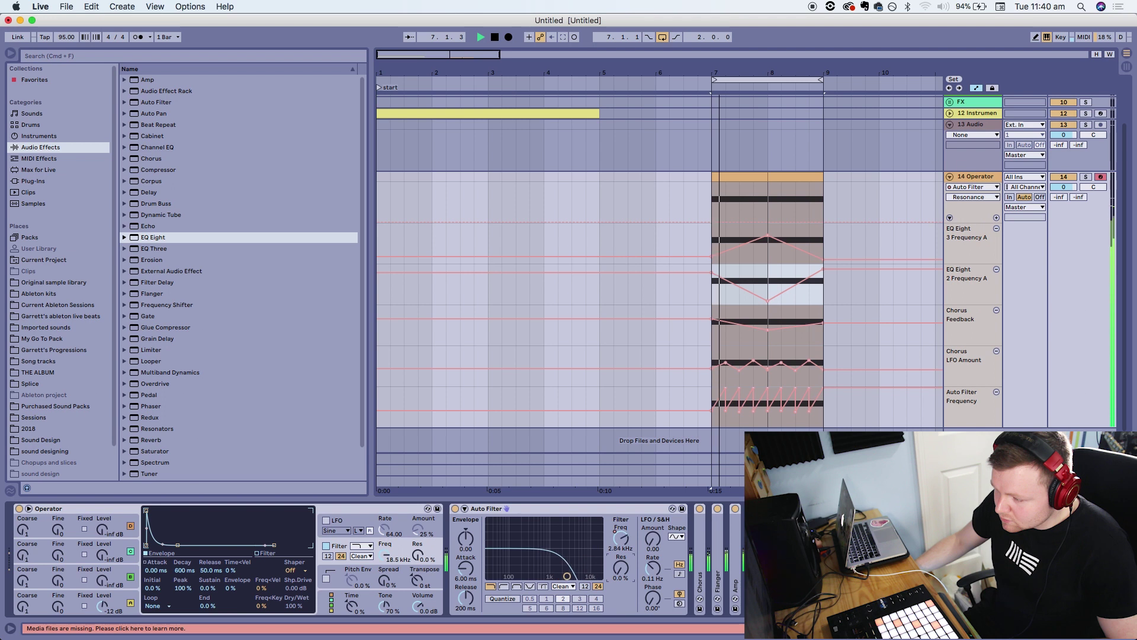
double_click(699, 584)
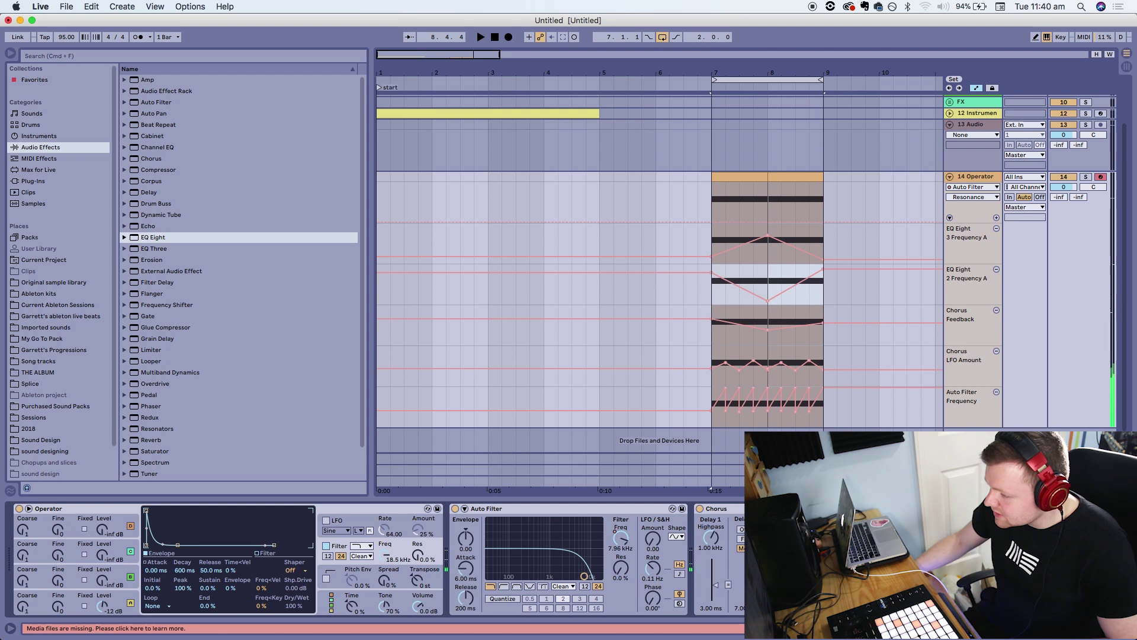
key(space)
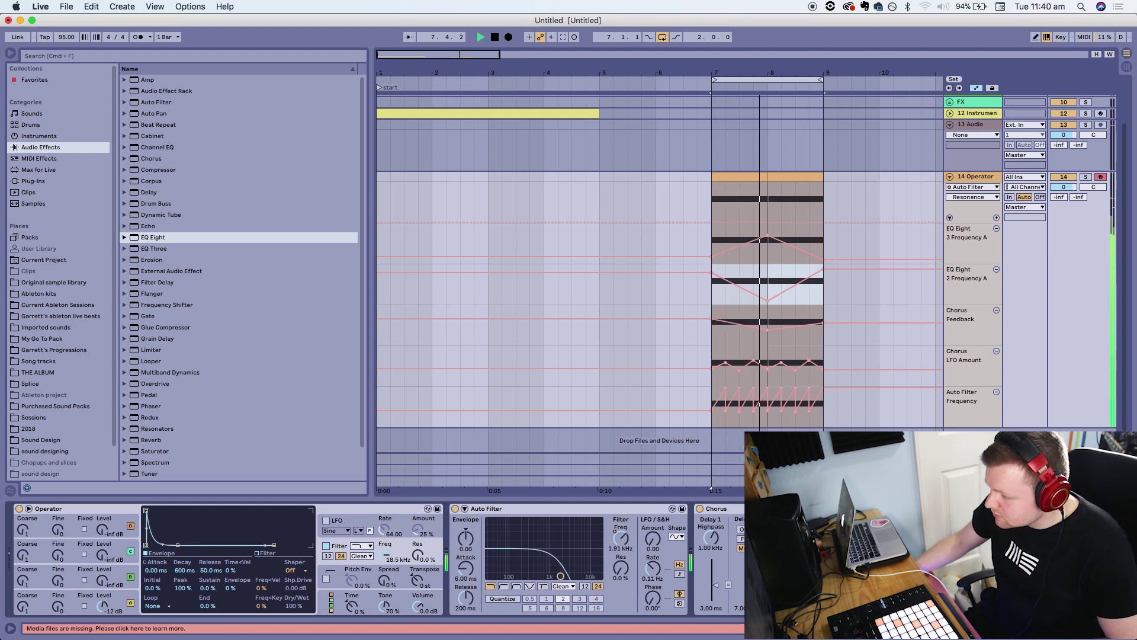
key(space)
Collapse the Operator, Auto Filter, Chorus and Flanger, then move the EQ Eight between the Amp and the Echo and collapse it.
scroll(582, 508, right, 5)
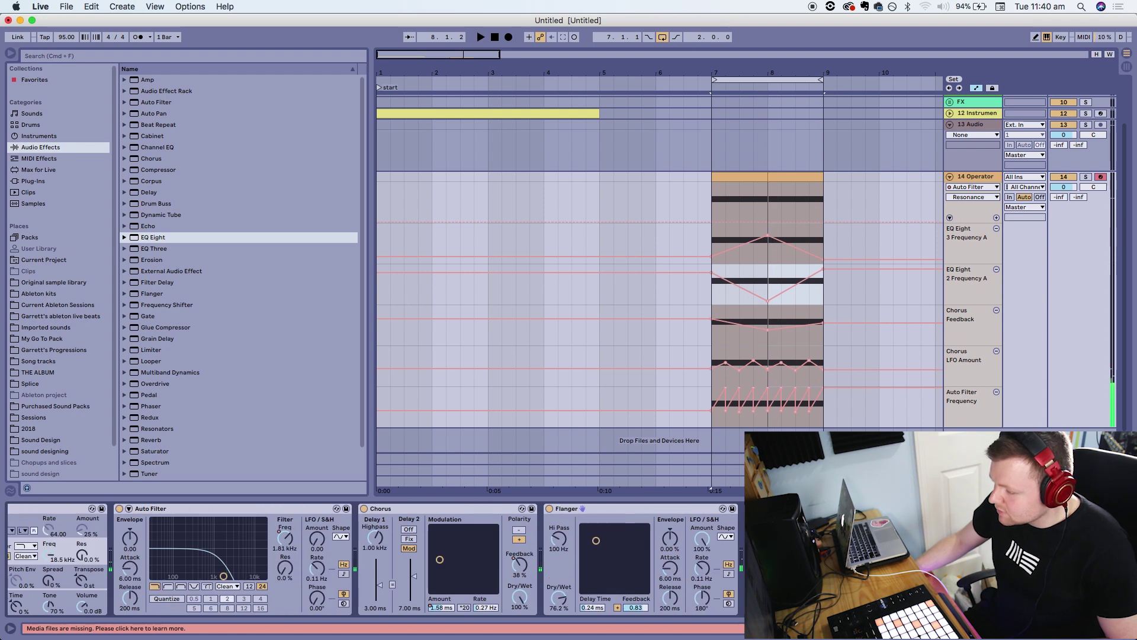
double_click(64, 509)
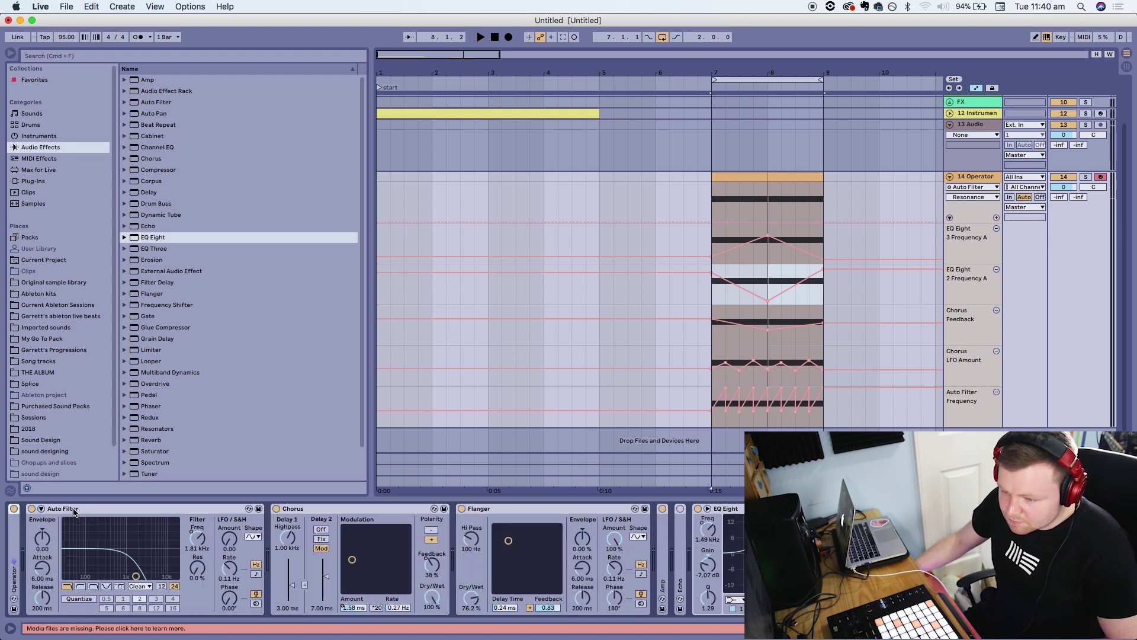
double_click(77, 509)
double_click(86, 509)
double_click(96, 510)
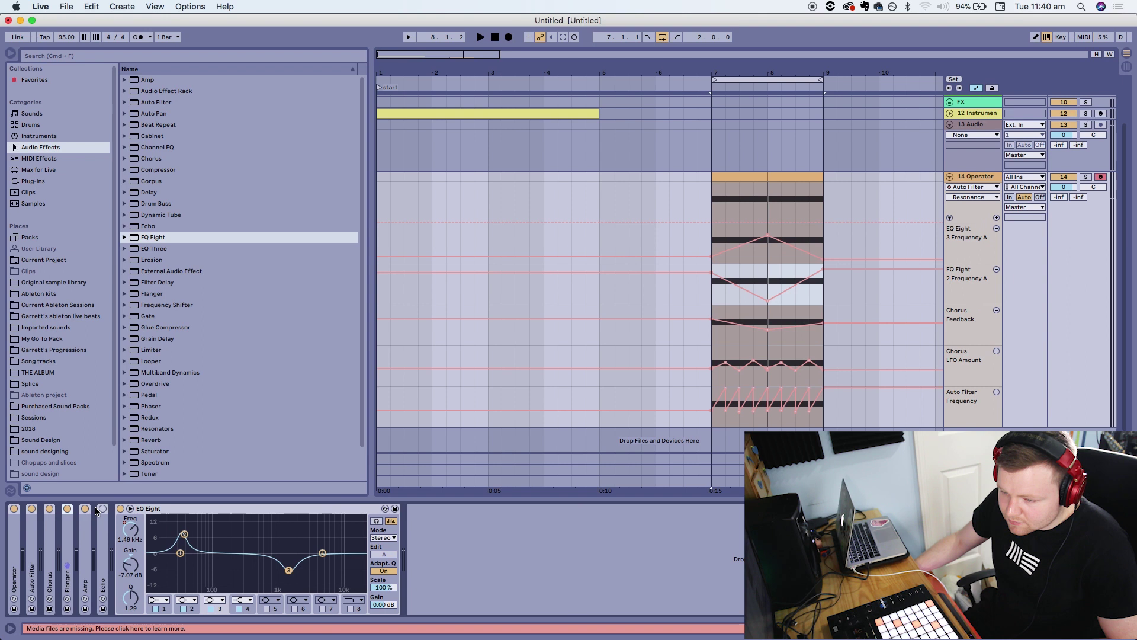
drag(188, 514, 106, 532)
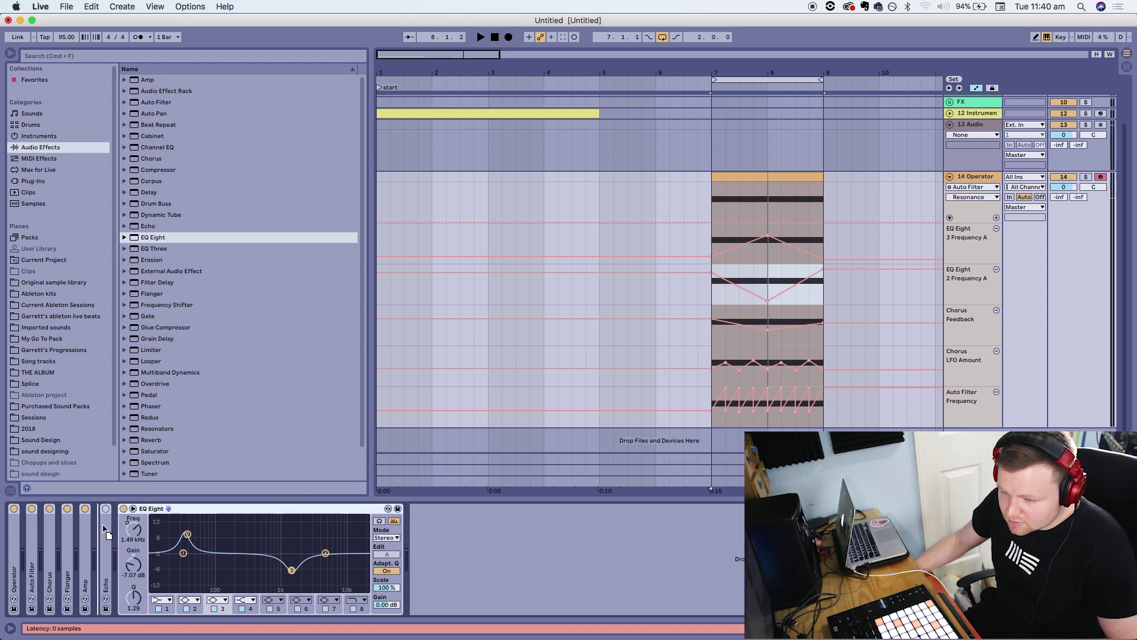
double_click(160, 509)
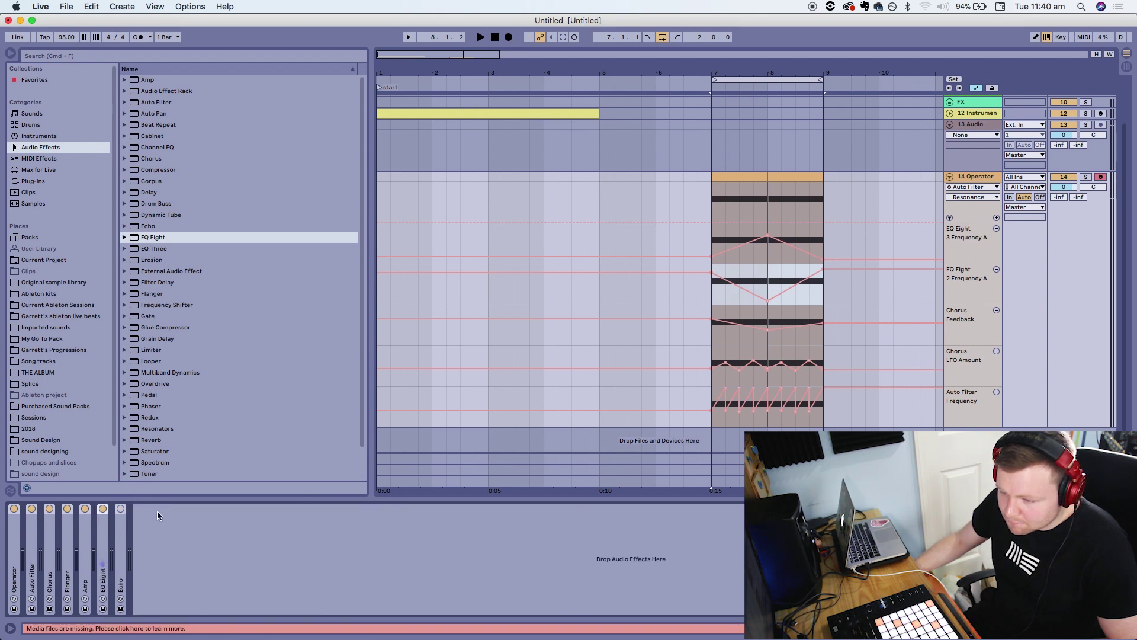
Expand and enable the Echo, and lower its dry/wet to 50% while the loop plays.
double_click(122, 554)
click(120, 508)
key(space)
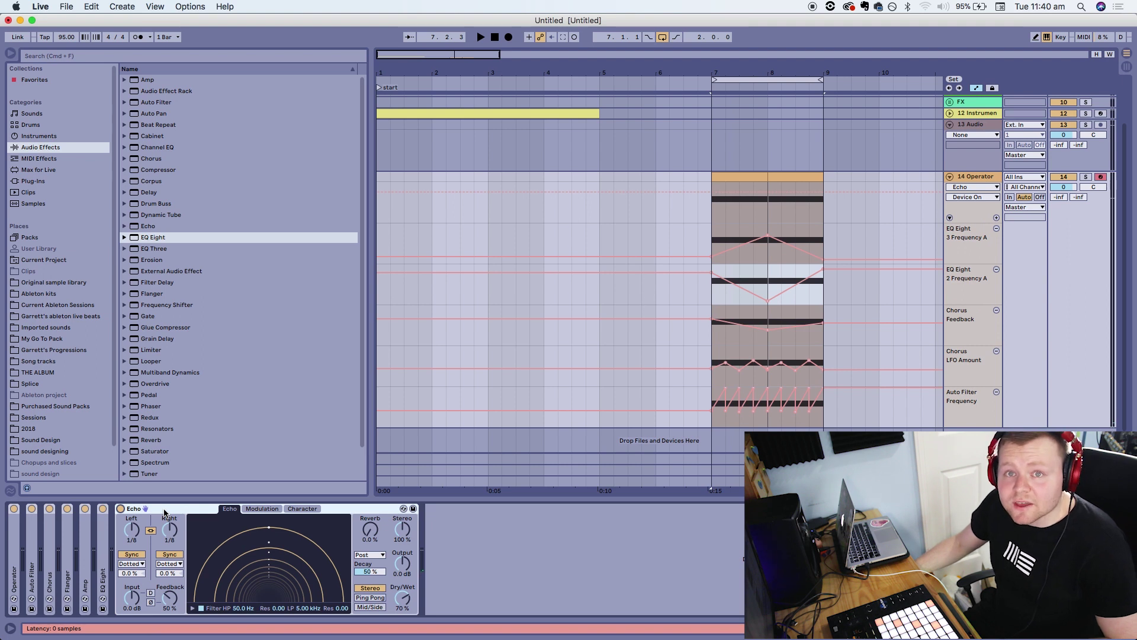
click(407, 608)
click(752, 177)
key(space)
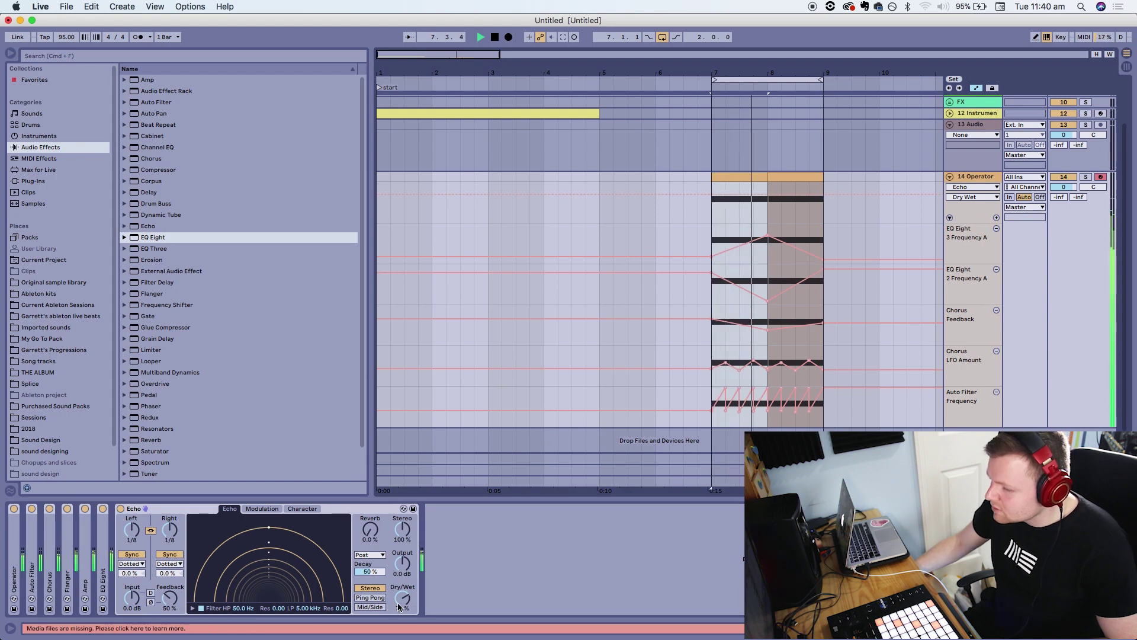
drag(404, 599, 404, 613)
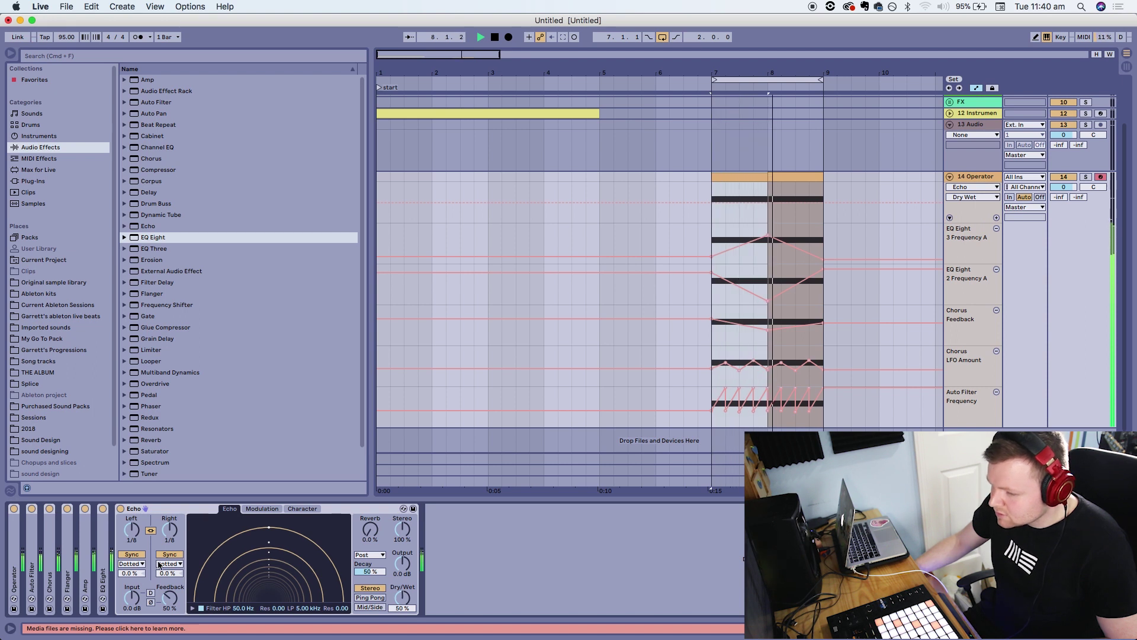
Compare the loop with the Amp bypassed and with it switched back on.
key(space)
click(86, 511)
key(space)
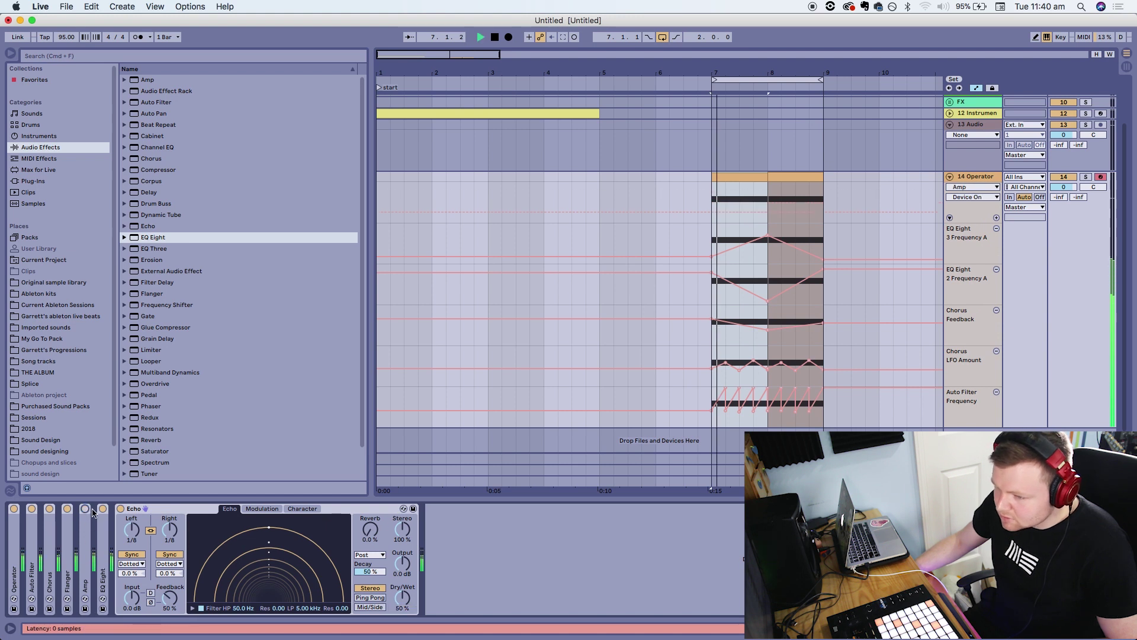
click(86, 511)
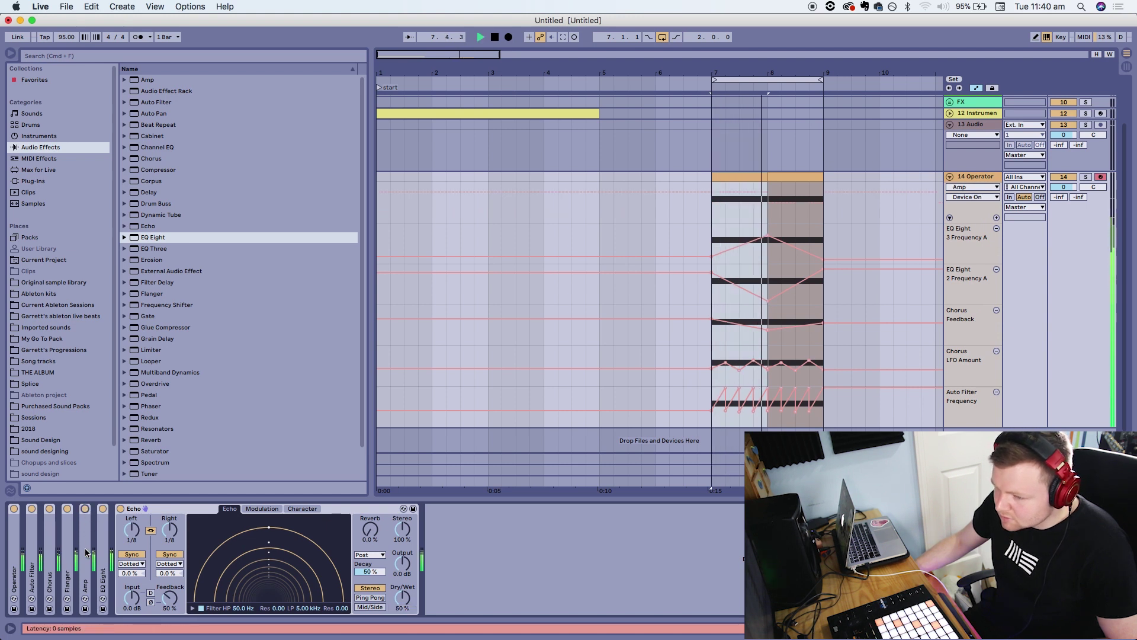
key(space)
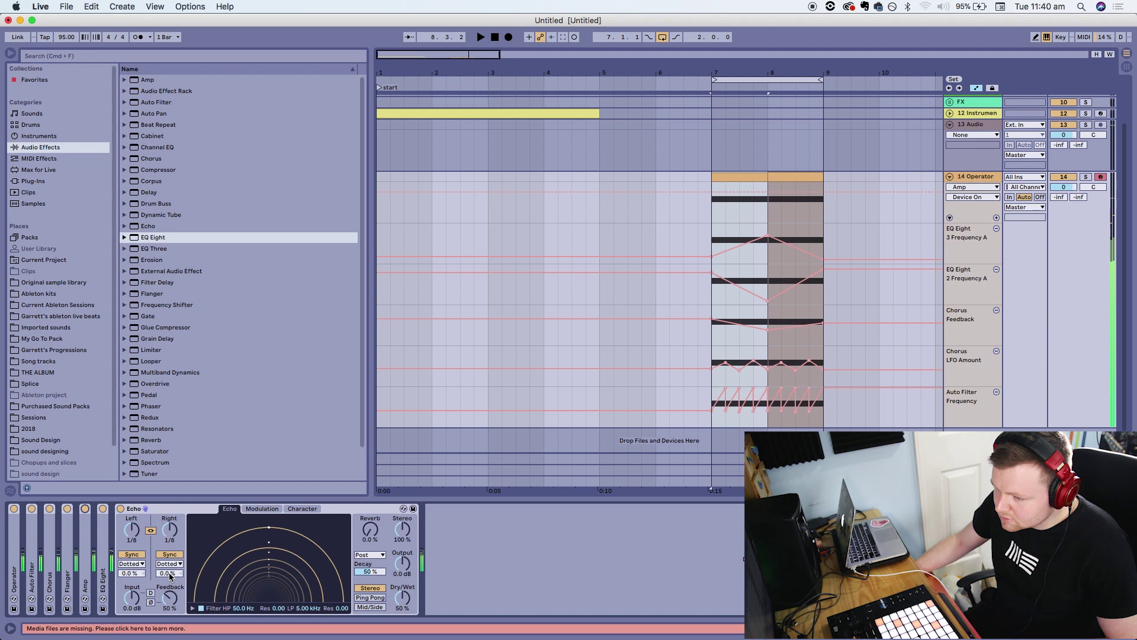
Audition the Echo with its feedback pushed up to 111% during playback, and bring the feedback down to 0%.
drag(169, 616, 170, 595)
key(space)
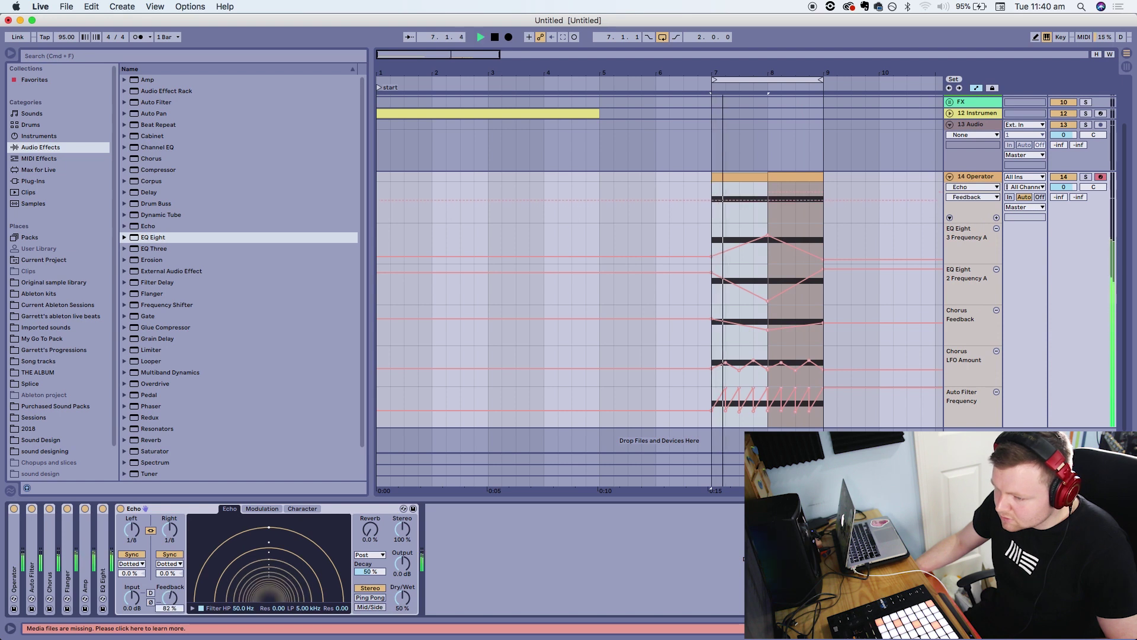
drag(169, 595, 169, 584)
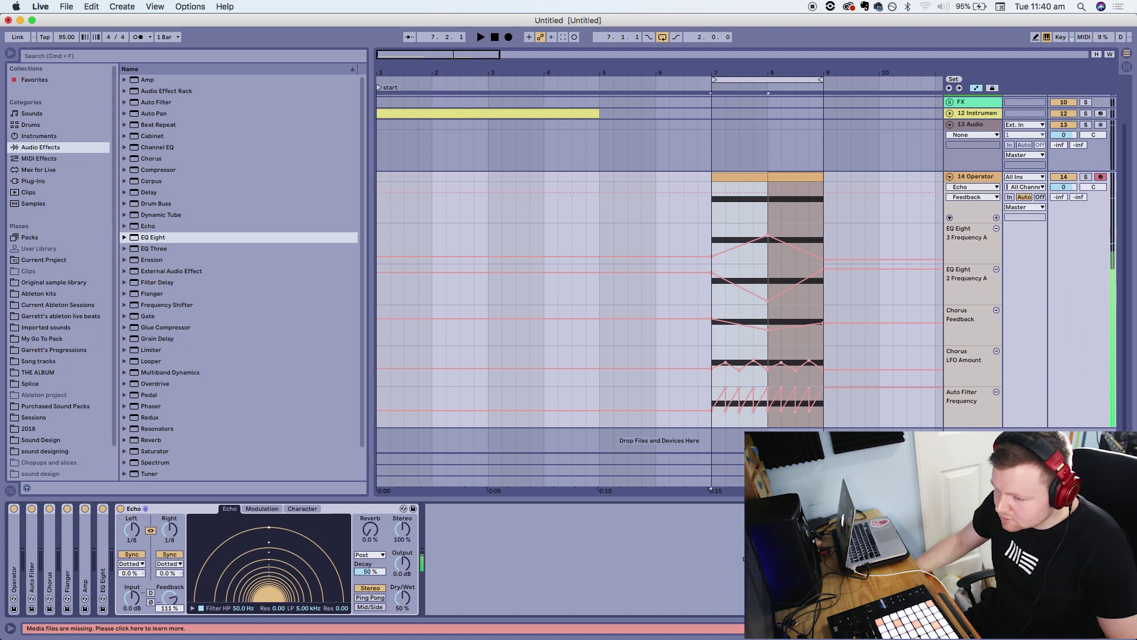
drag(169, 596, 169, 610)
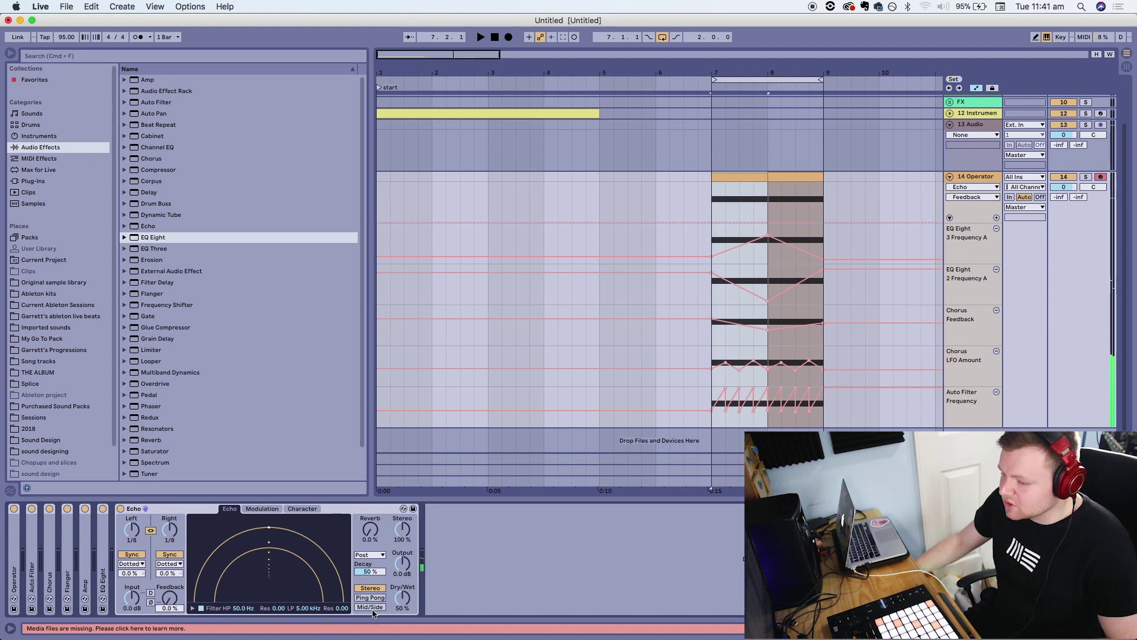
Keep the loop region at bars 7 to 9, set the 13 Audio track's input to 14-Operator and arm it for recording.
drag(755, 80, 741, 43)
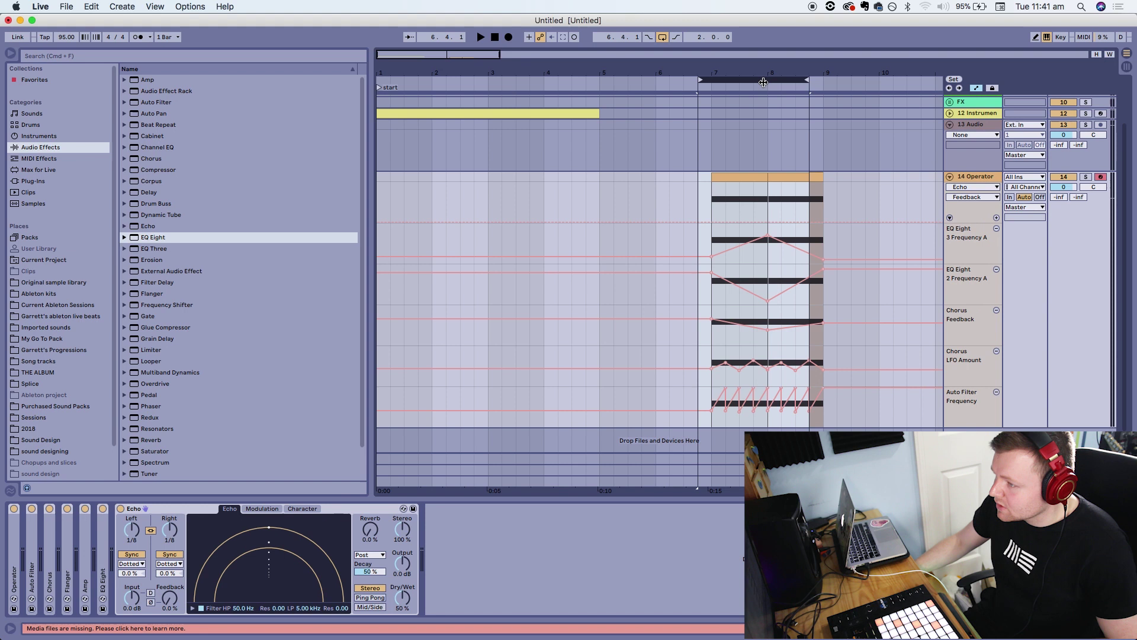
drag(762, 81, 776, 84)
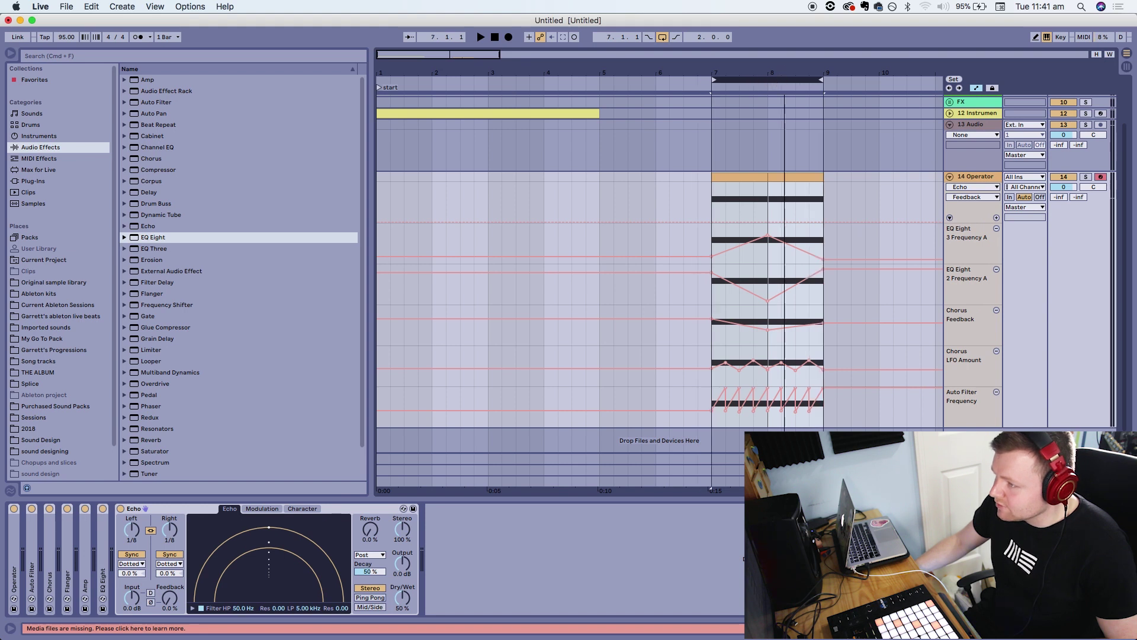
key(minus)
click(978, 155)
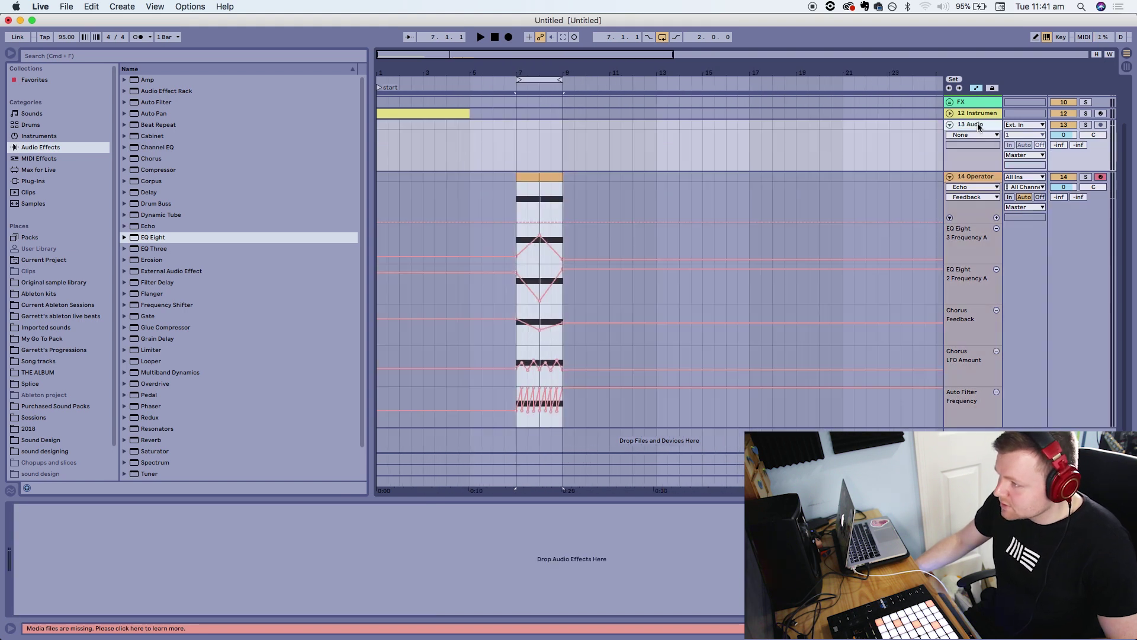
click(1018, 156)
click(1018, 126)
click(1018, 127)
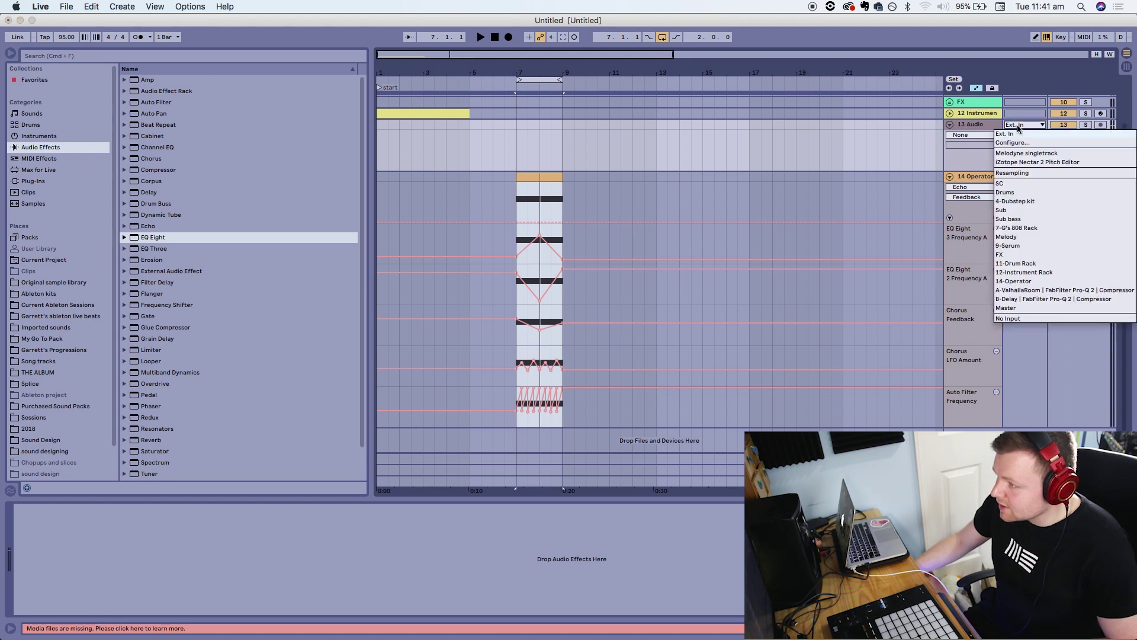
click(1013, 281)
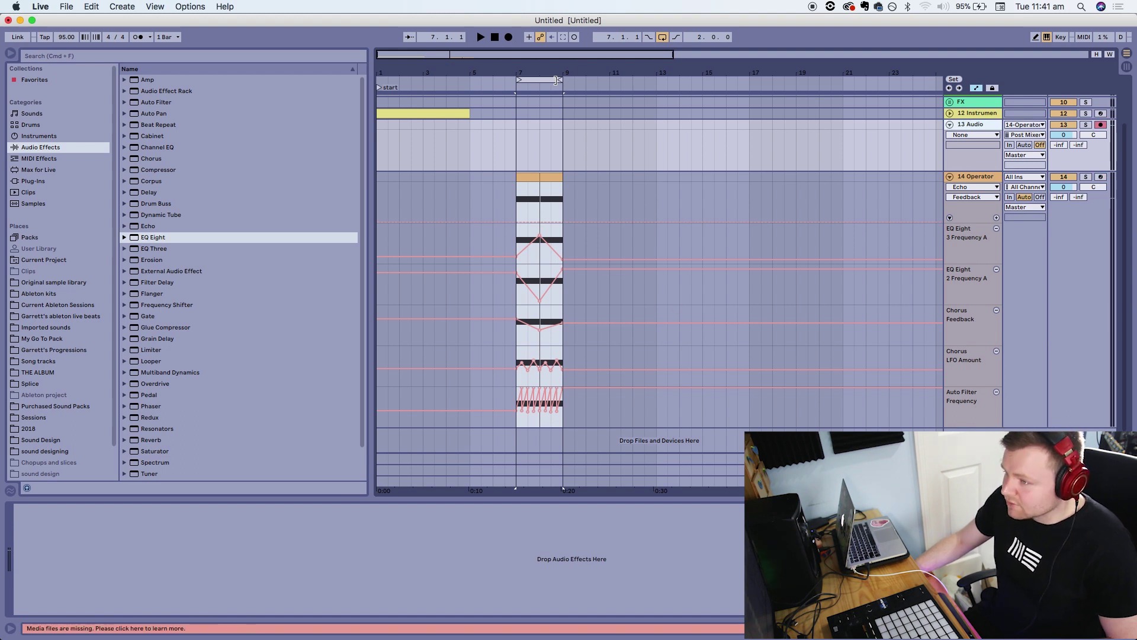
Switch off looping, place the insert marker at 7.1.1 and start recording into the armed 13 Audio track.
click(662, 38)
click(516, 127)
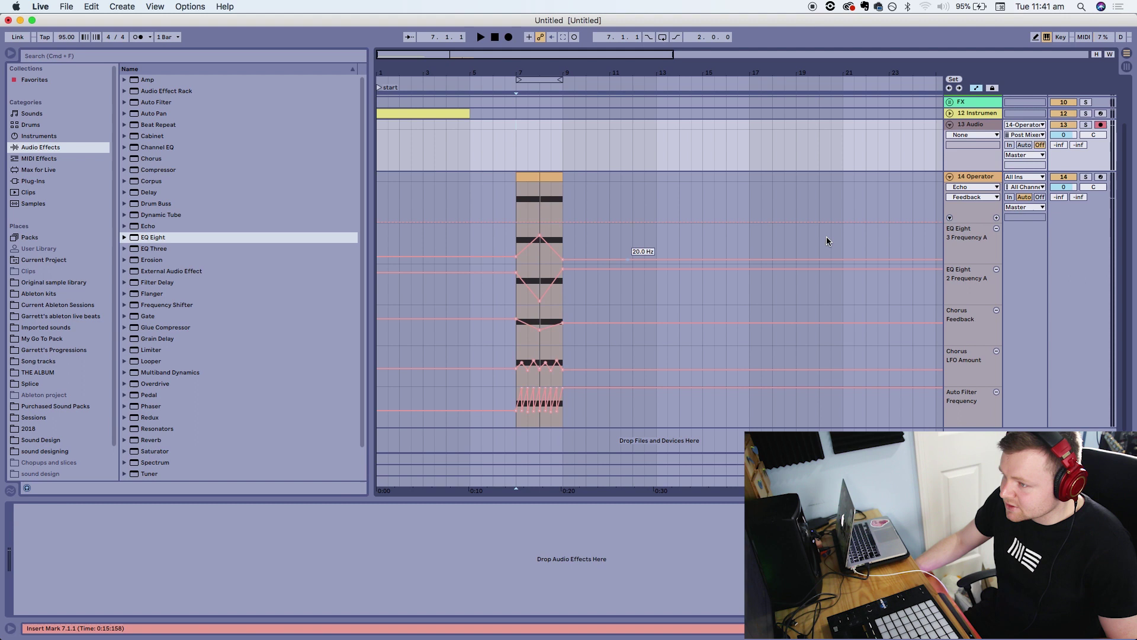
click(976, 181)
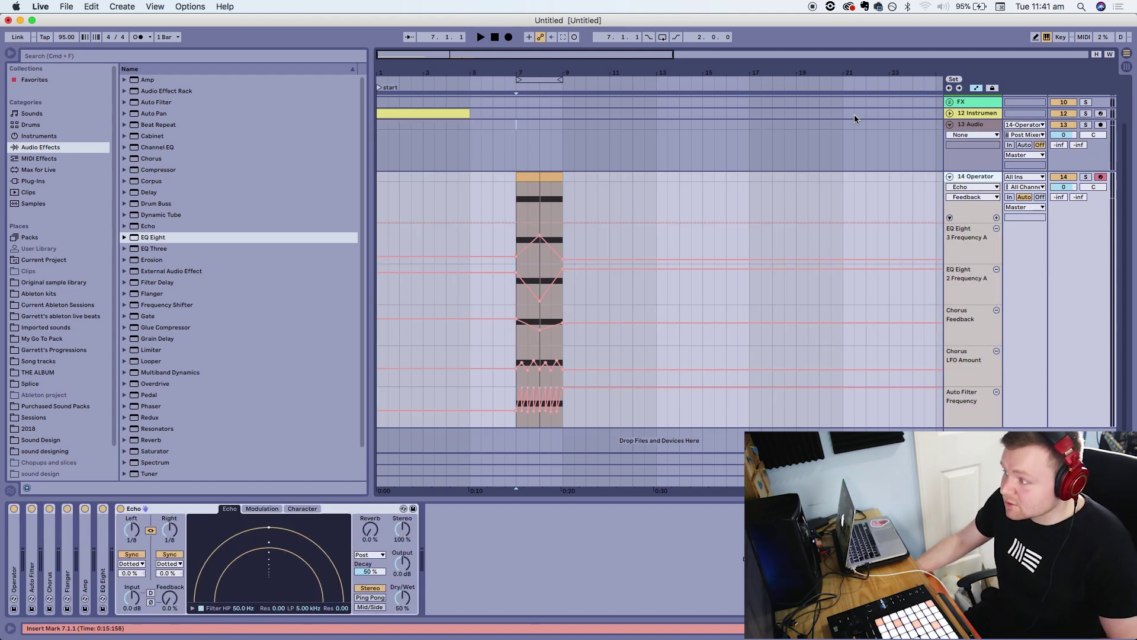
click(970, 125)
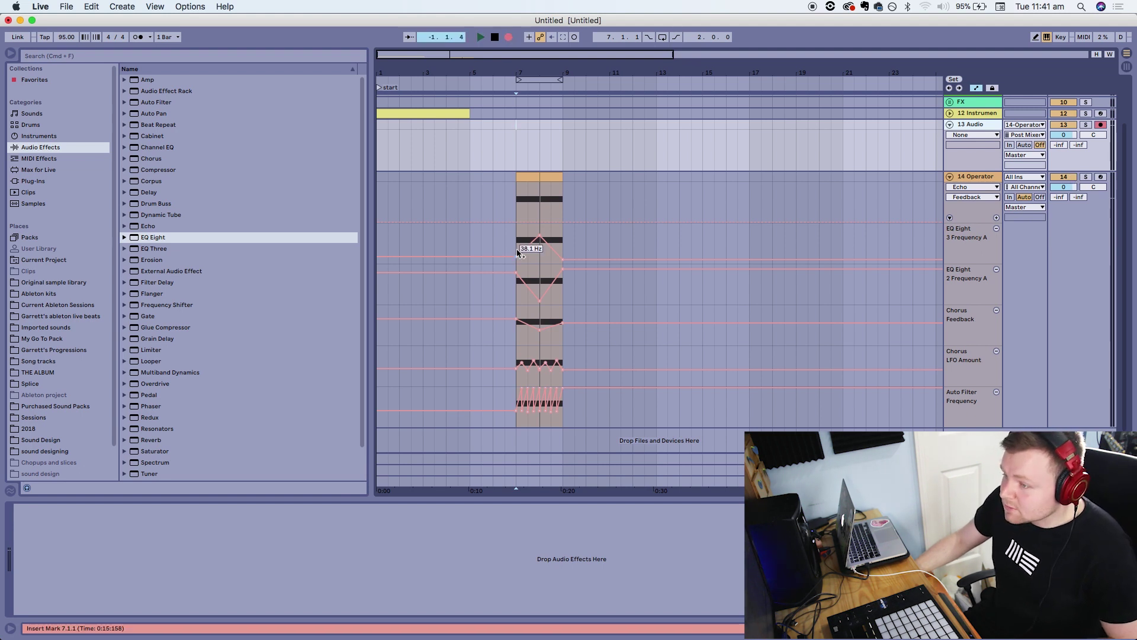
While recording, sweep the Operator track's Echo feedback up and settle at 94%, with dry/wet at 80% and the delay division at 1/16.
click(981, 177)
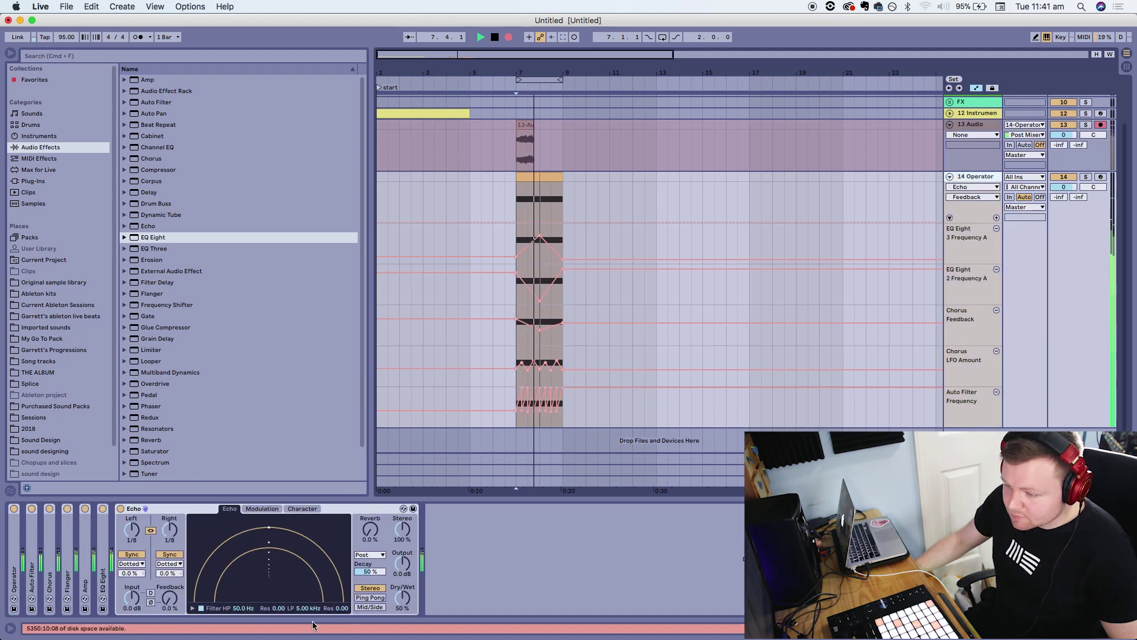
mouse_move(168, 600)
mouse_down()
mouse_move(168, 489)
mouse_move(168, 526)
mouse_up()
drag(403, 598, 402, 586)
drag(166, 540, 166, 549)
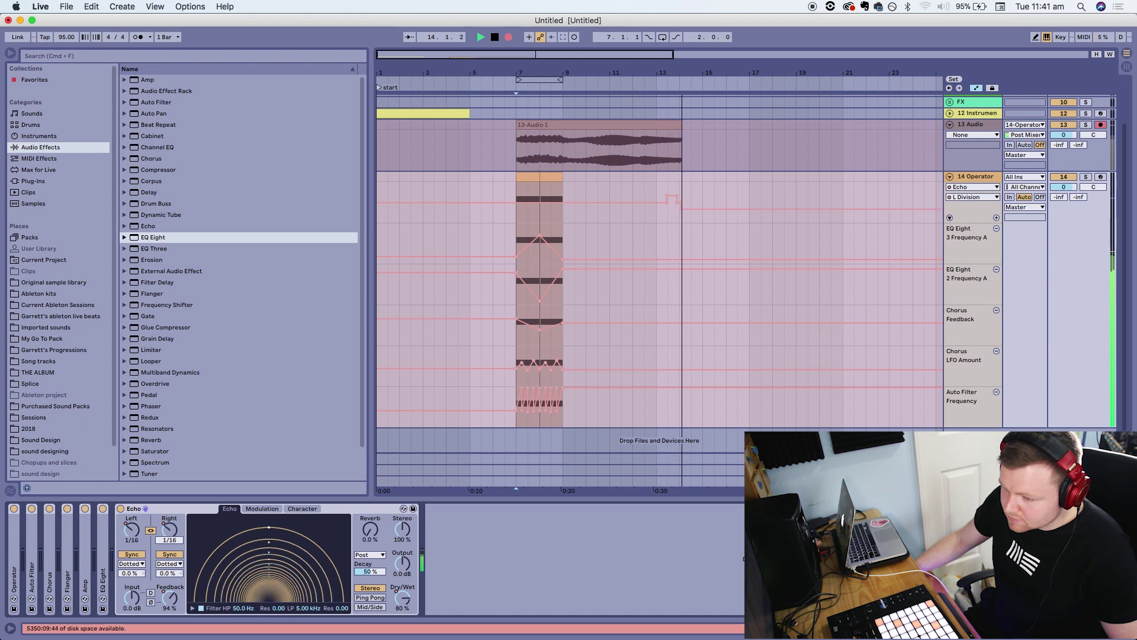
Raise the Echo's reverb to 55%, return the division to 1/8 and push the feedback to 127% while still recording.
mouse_move(169, 597)
mouse_down()
mouse_move(169, 568)
mouse_move(169, 619)
mouse_up()
drag(370, 529, 370, 498)
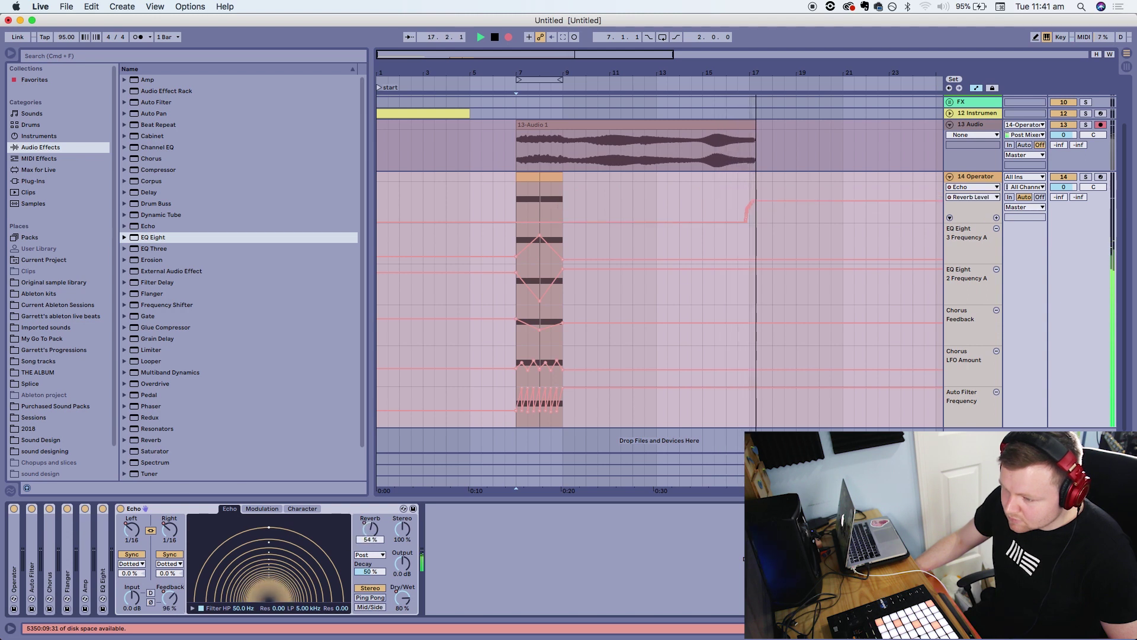
drag(169, 597, 170, 523)
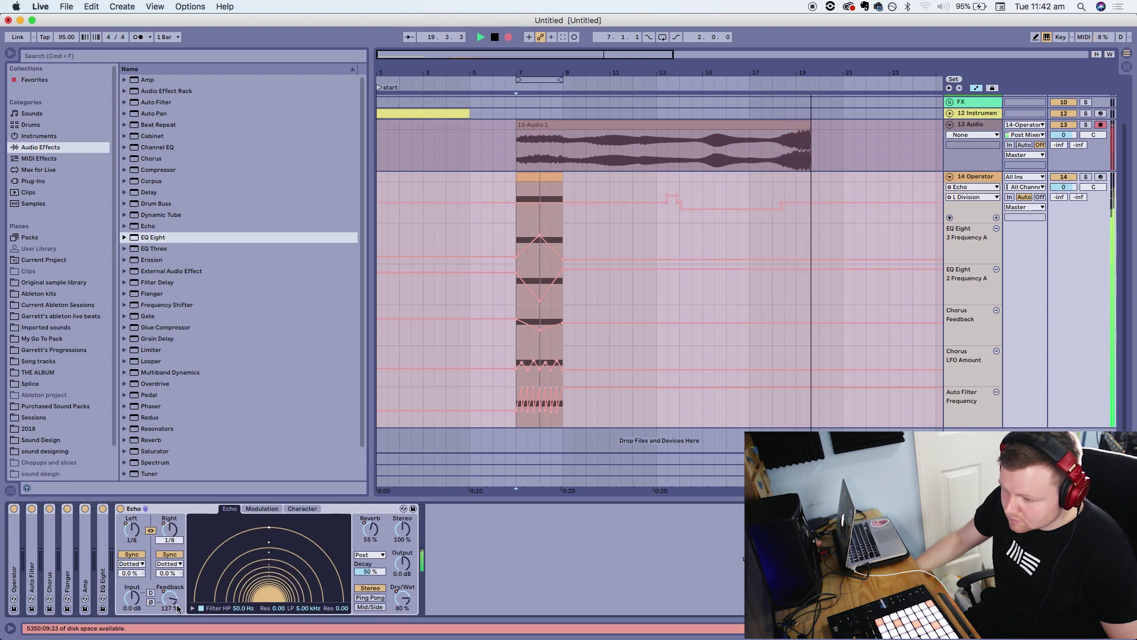
Switch the Echo to Ping Pong mode, lower its dry/wet to 70% and bring the feedback to 105% during the recording.
drag(180, 609, 181, 622)
drag(400, 599, 401, 607)
click(373, 597)
drag(170, 609, 170, 601)
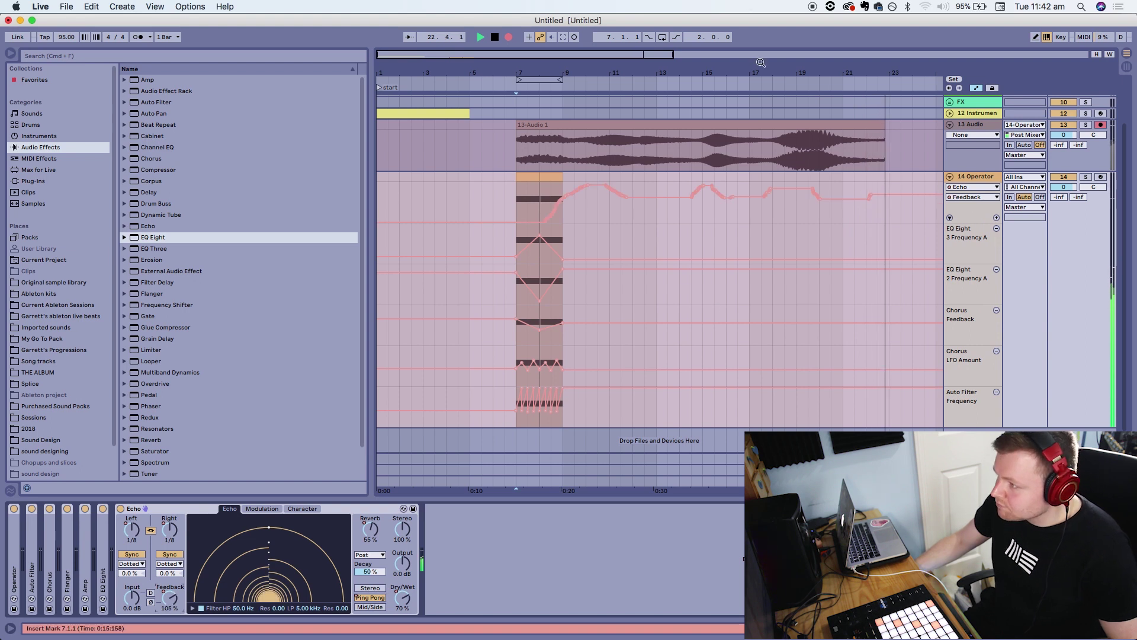
Reduce the Echo's stereo width to 75% and fade its dry/wet to 0% as the recording continues.
drag(767, 71, 764, 56)
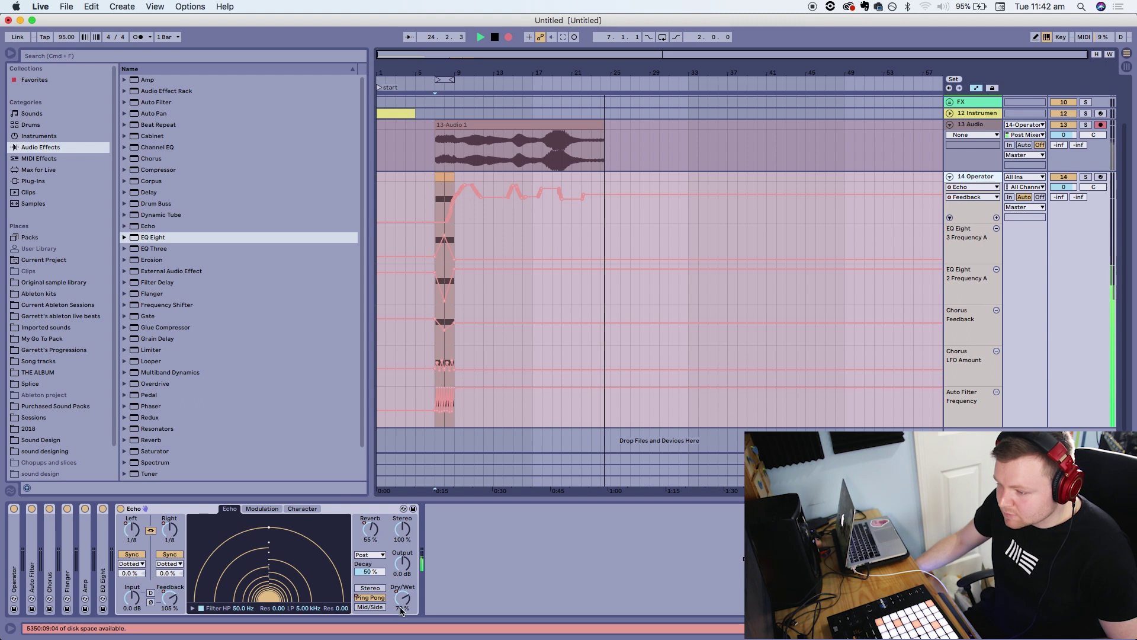
drag(401, 539, 401, 551)
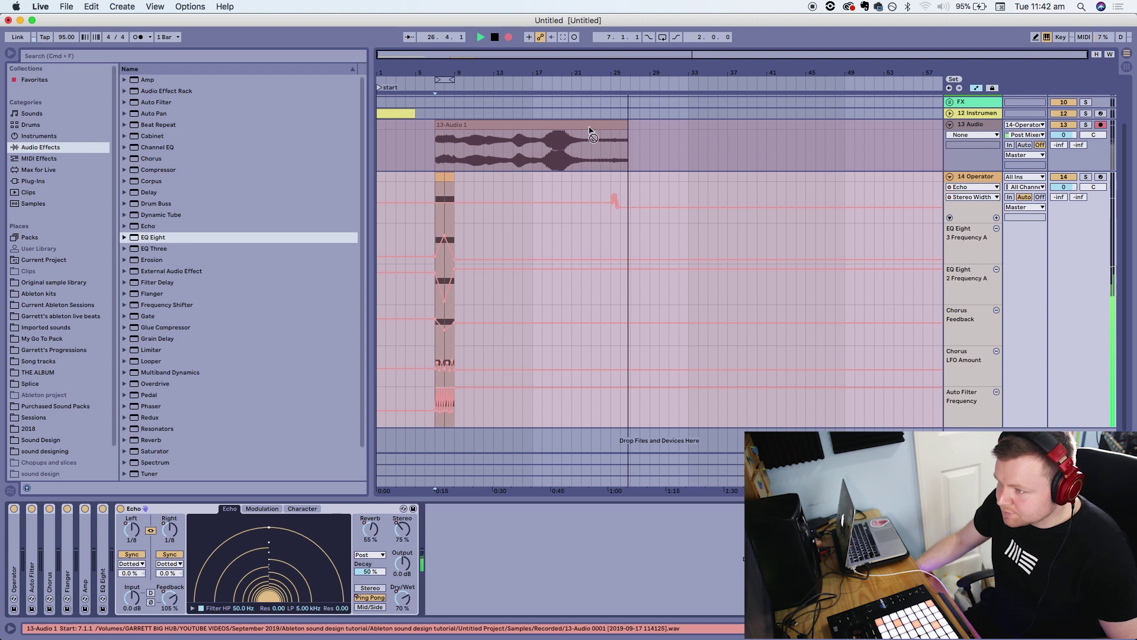
drag(410, 611, 410, 630)
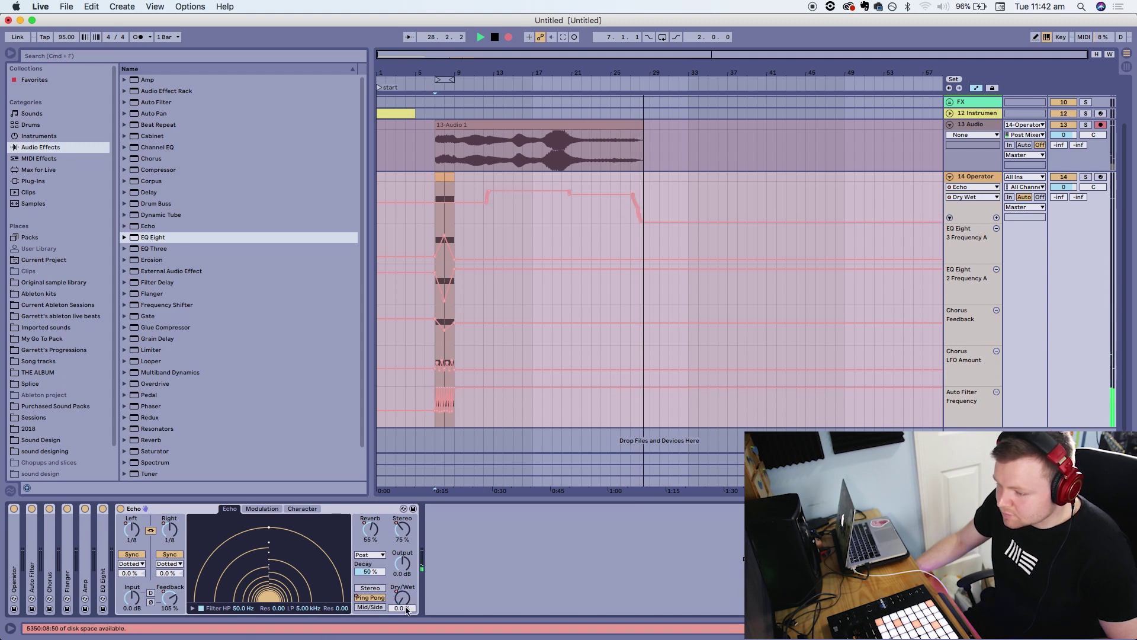